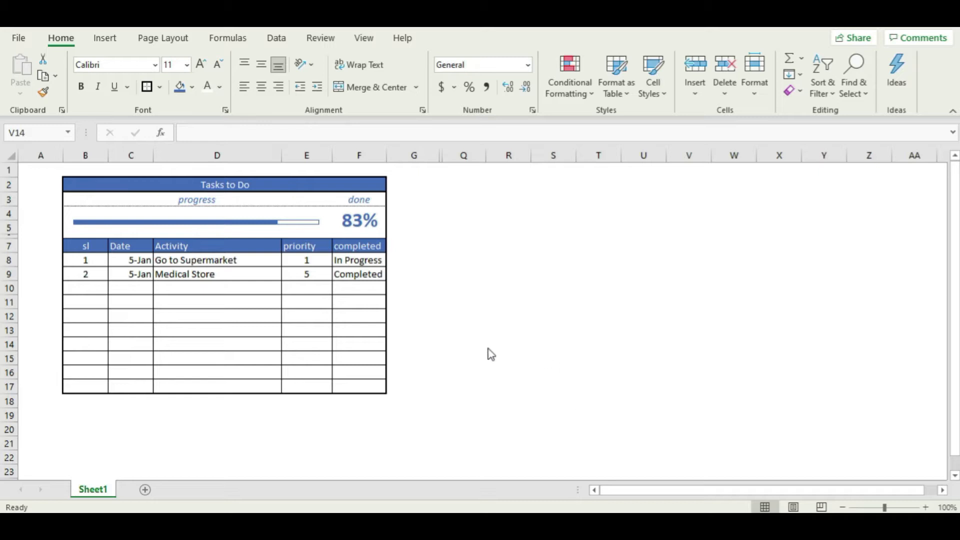
Examine the to-do tracker's task rows, priority and completed columns, progress bar chart and done percentage
click(430, 292)
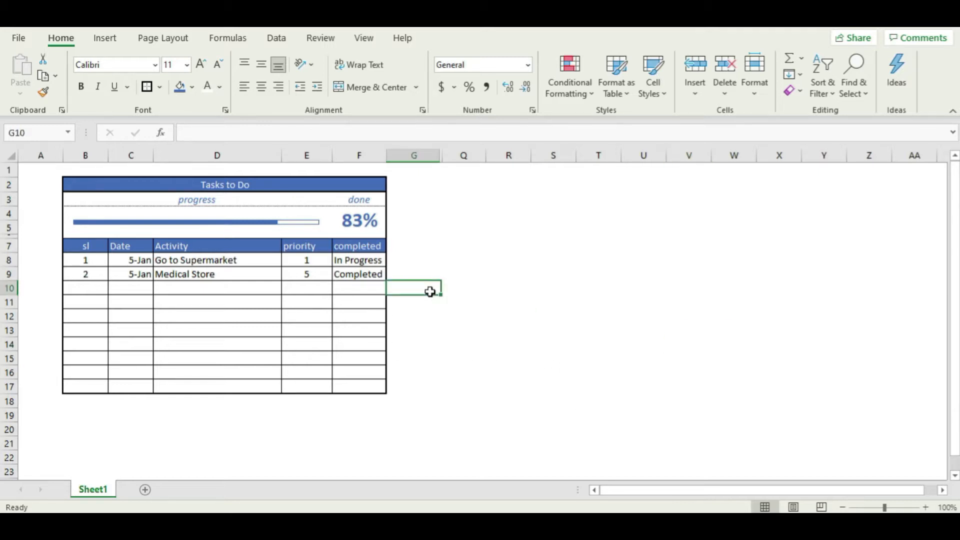
click(167, 317)
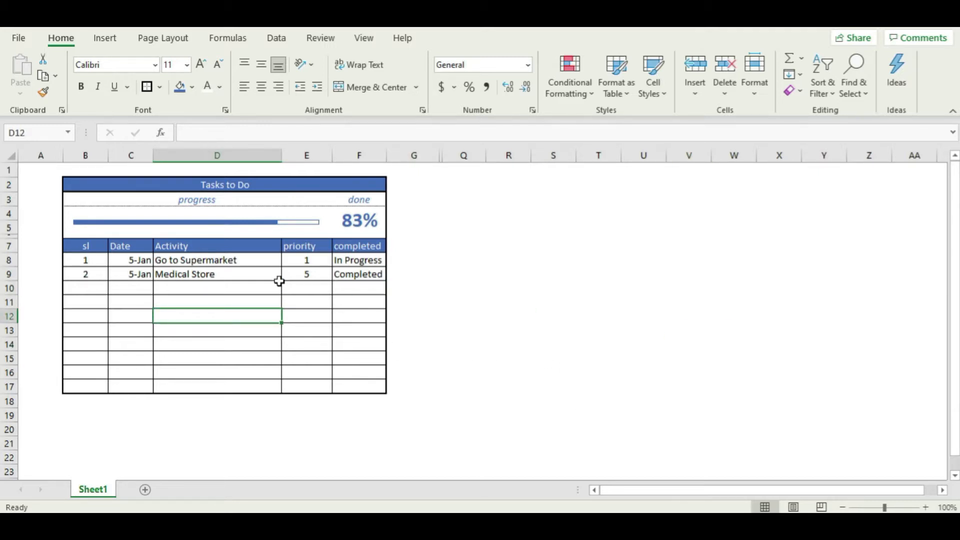
click(311, 260)
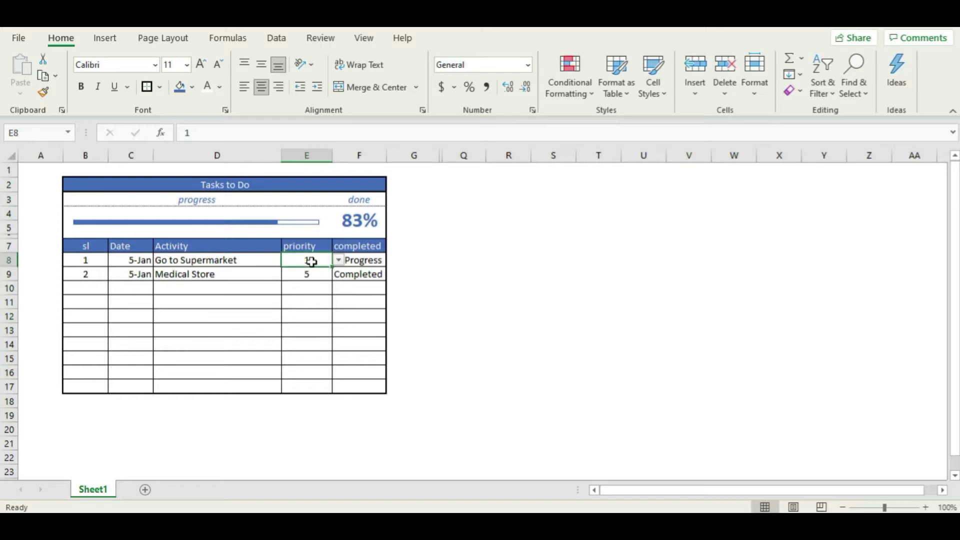
click(368, 274)
click(366, 300)
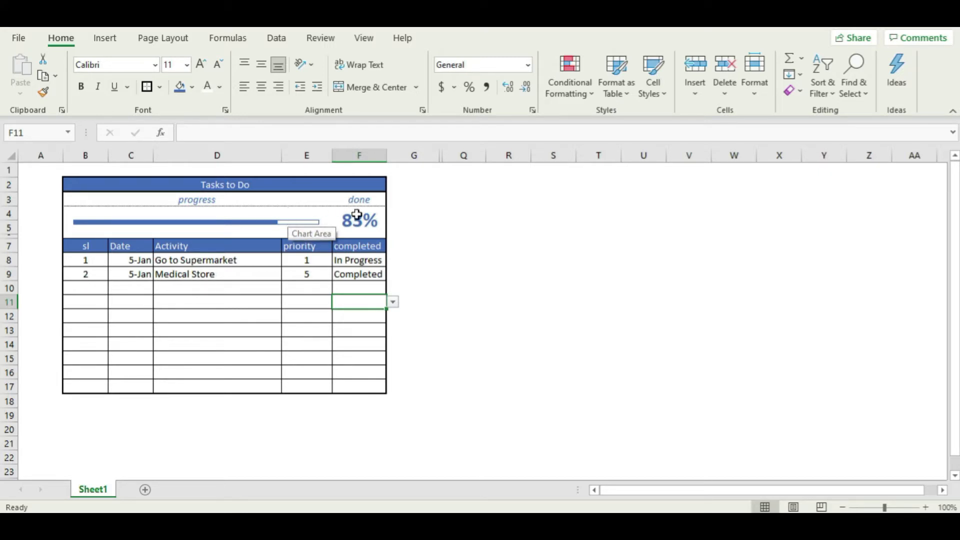
click(440, 219)
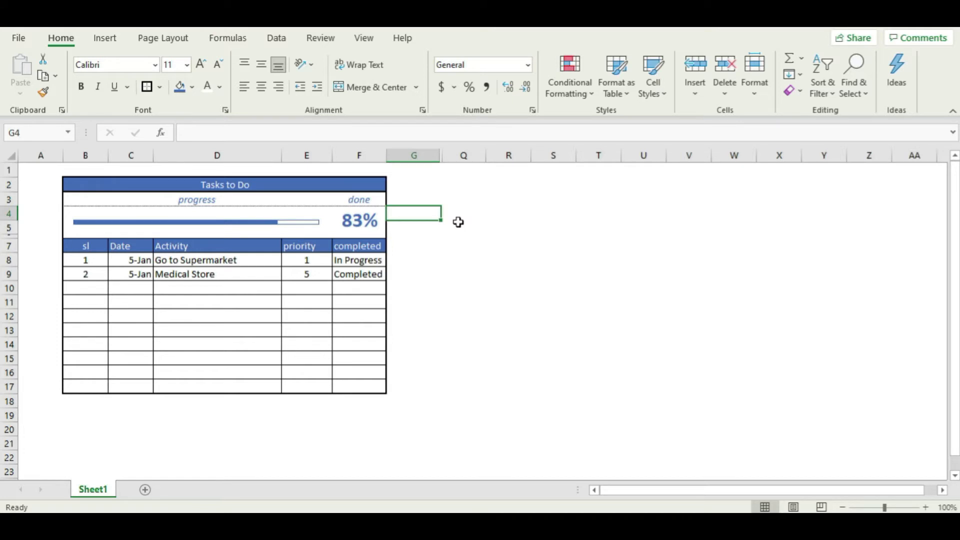
click(329, 300)
click(210, 274)
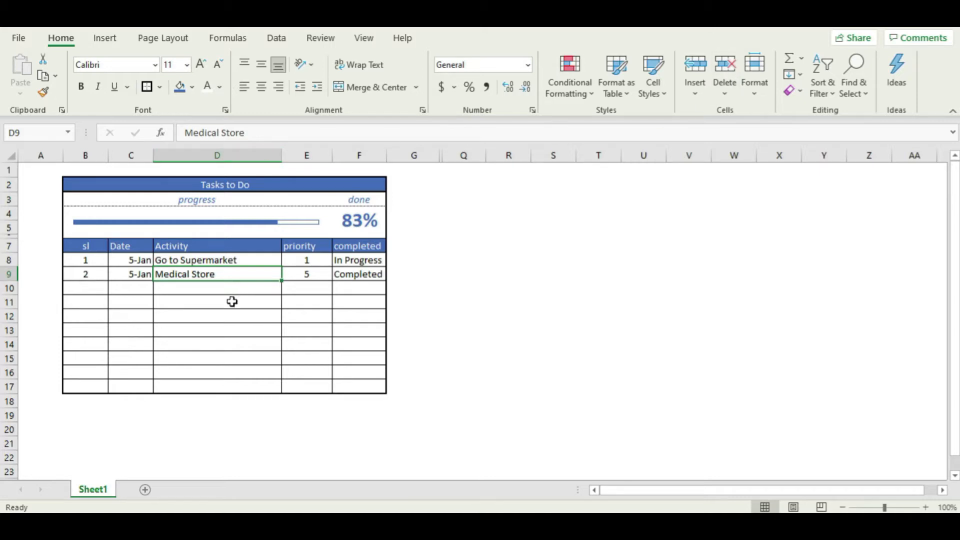
drag(191, 187, 198, 372)
click(215, 331)
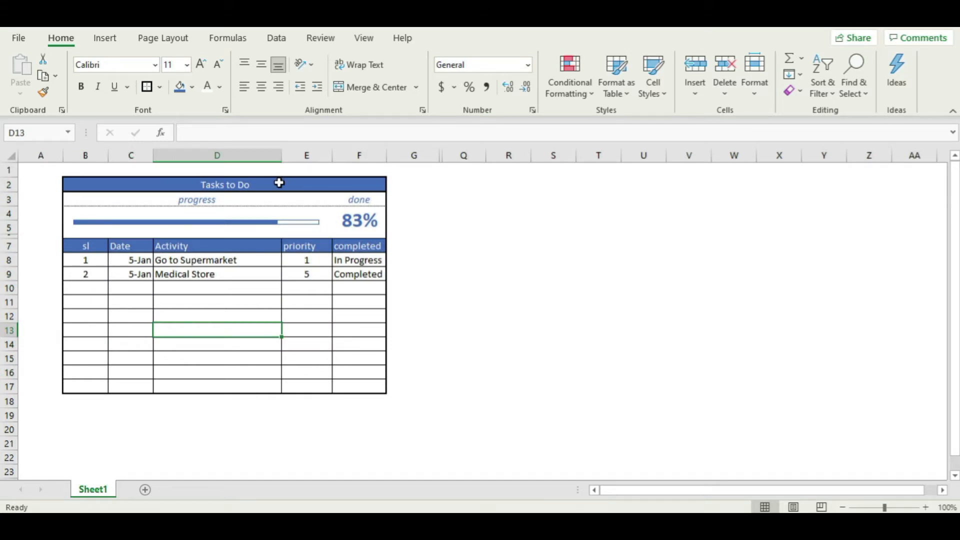
click(299, 235)
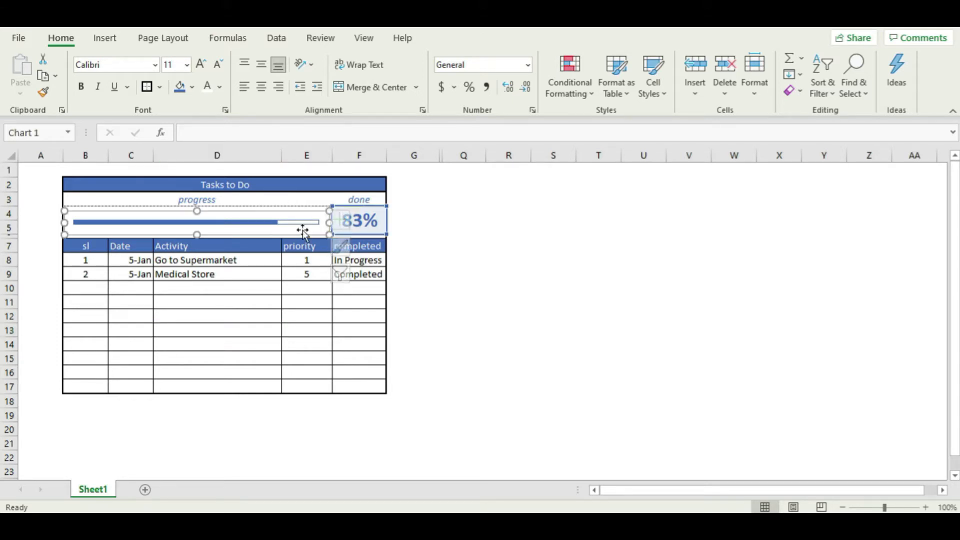
click(435, 223)
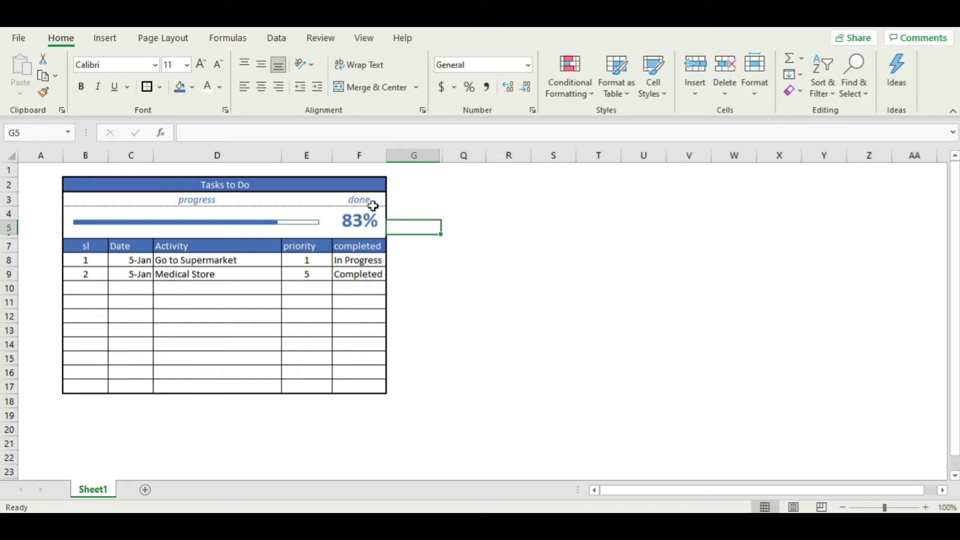
click(538, 231)
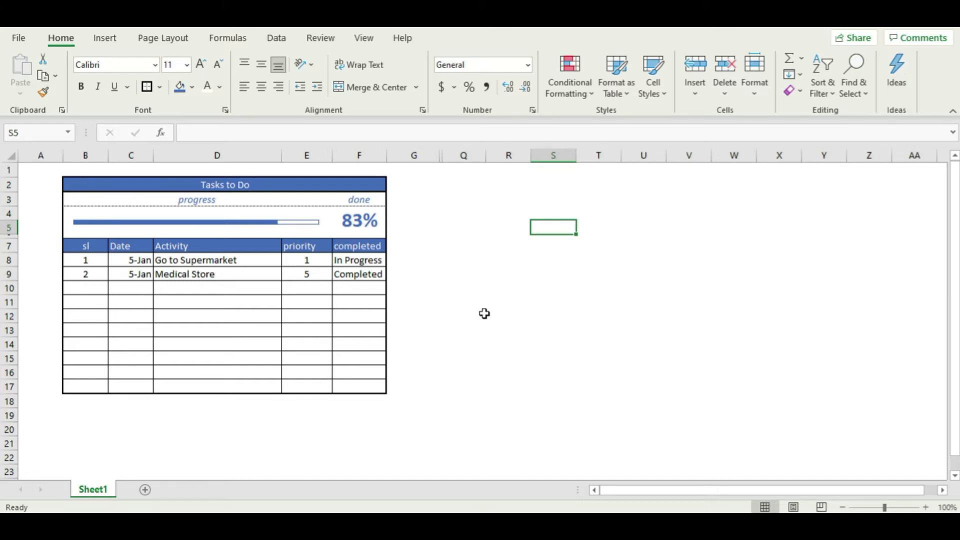
click(129, 317)
click(238, 300)
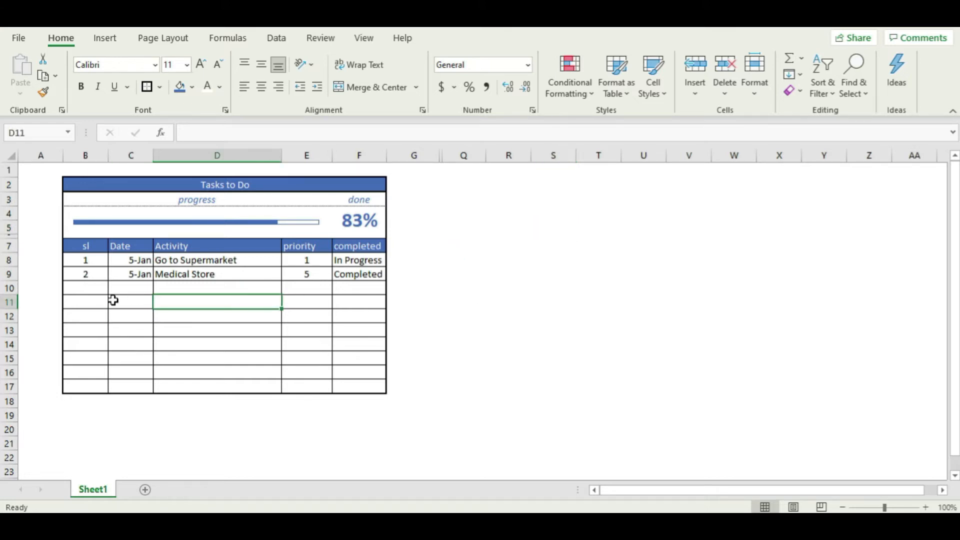
click(91, 289)
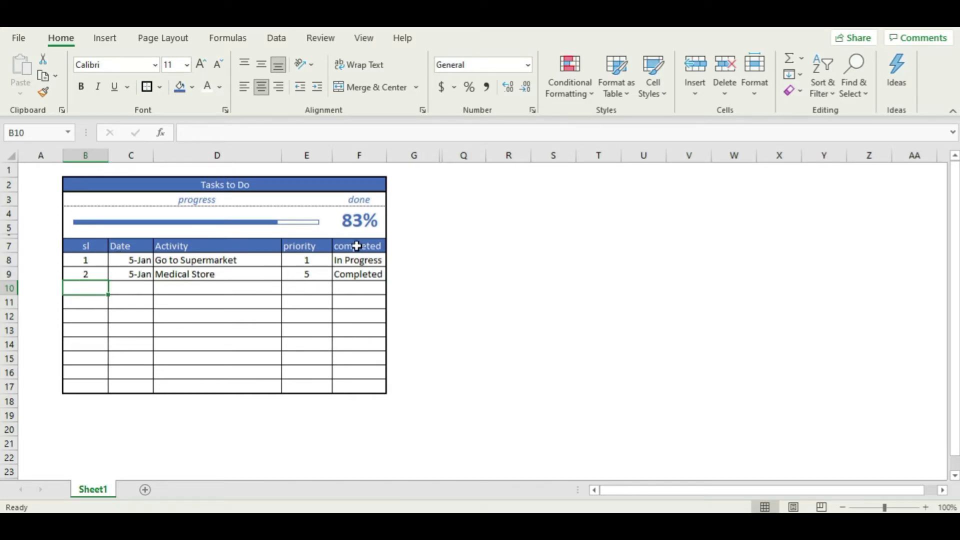
click(133, 351)
Start a new task in row 10 with serial number 3 and the date 6-Jan
click(99, 289)
text(3)
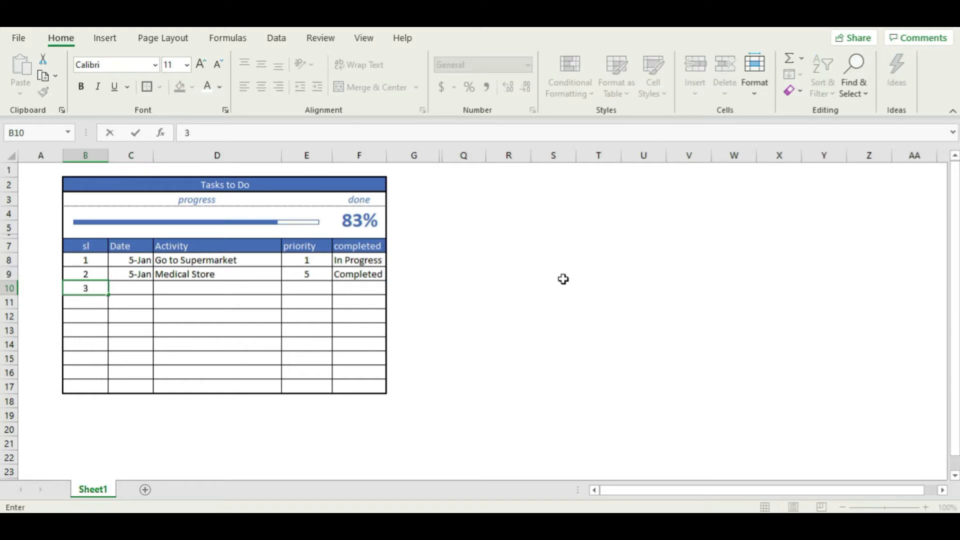
key(Tab)
text(6-)
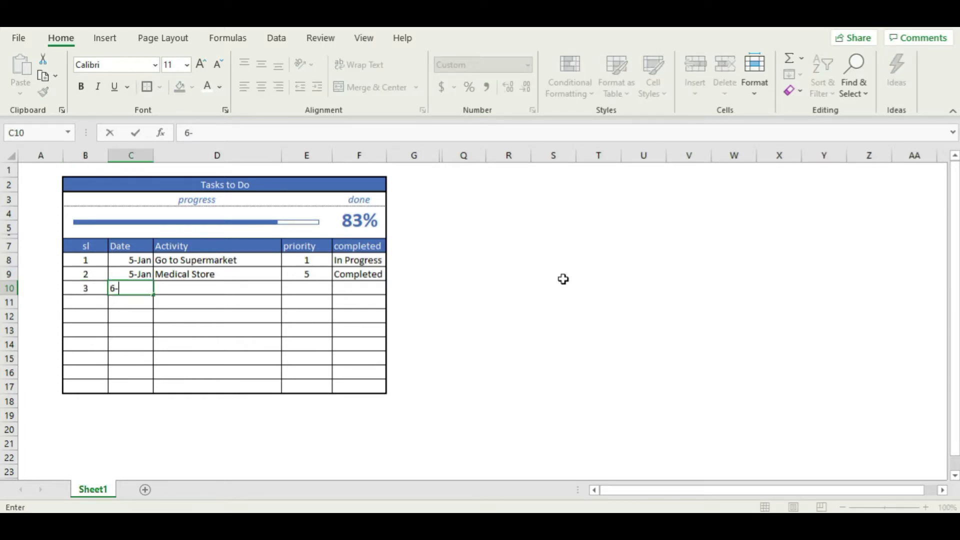
key(Tab)
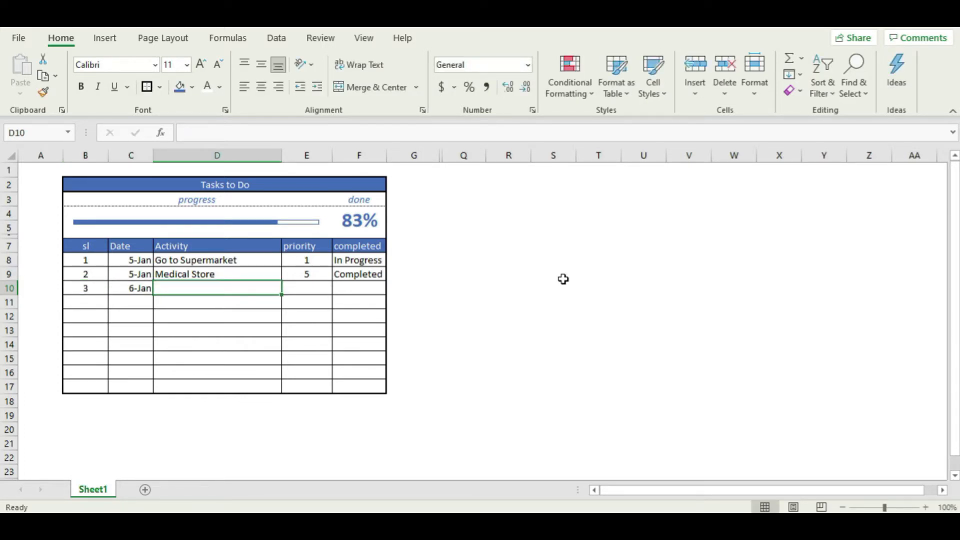
Enter "Brunch with Friends" as the activity of task 3
text(Brunch with Frein)
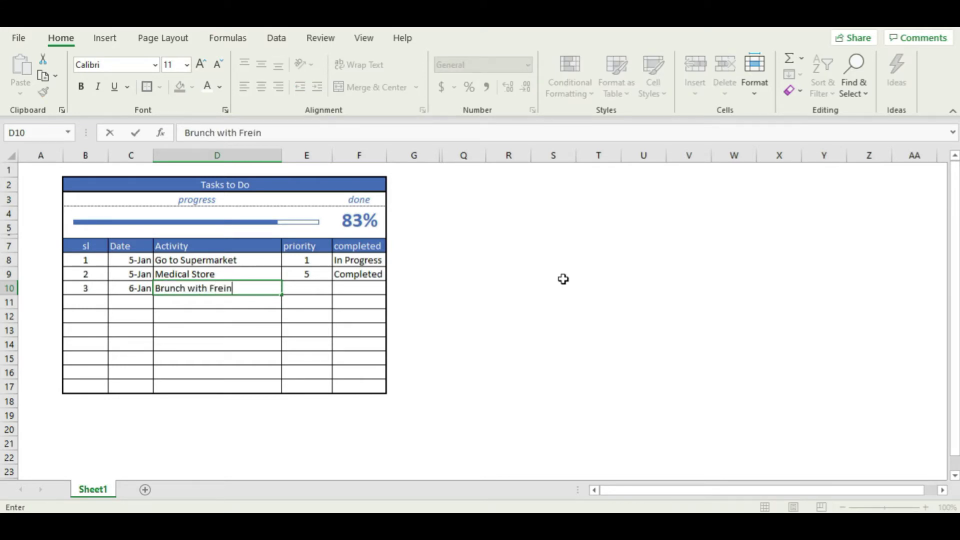
key(BackSpace)
key(BackSpace)
key(BackSpace)
key(BackSpace)
text(iends)
key(Tab)
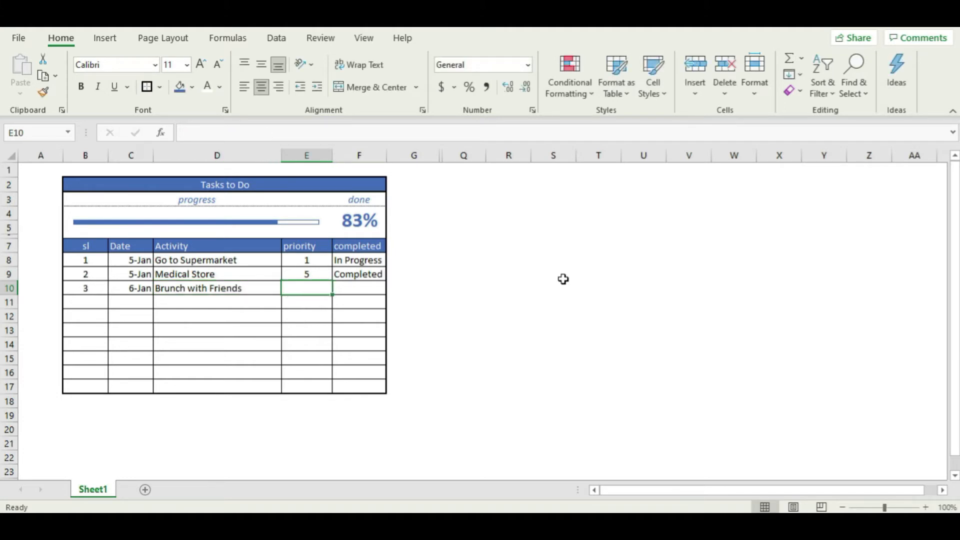
Give the Brunch with Friends task priority 4 and the status Not Started
text(4)
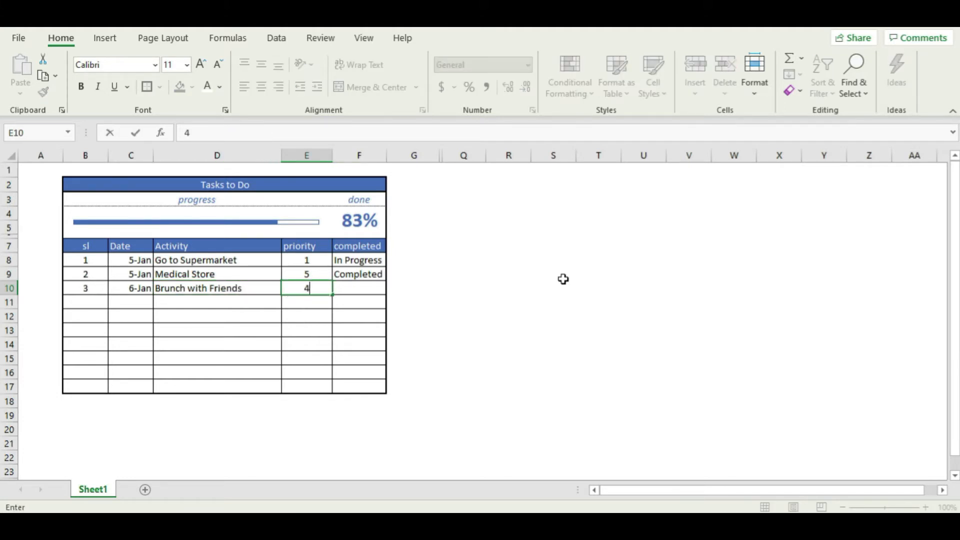
key(Tab)
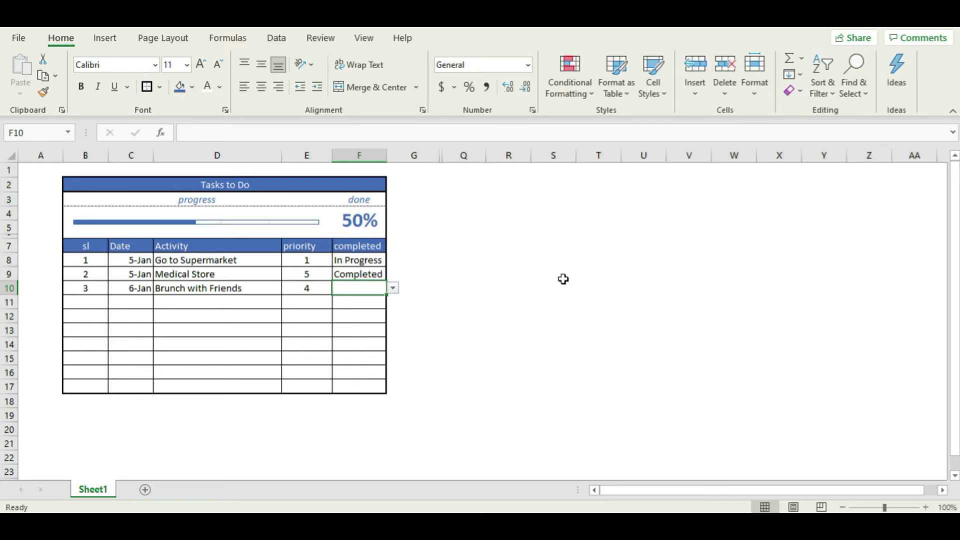
click(394, 289)
click(382, 300)
click(421, 289)
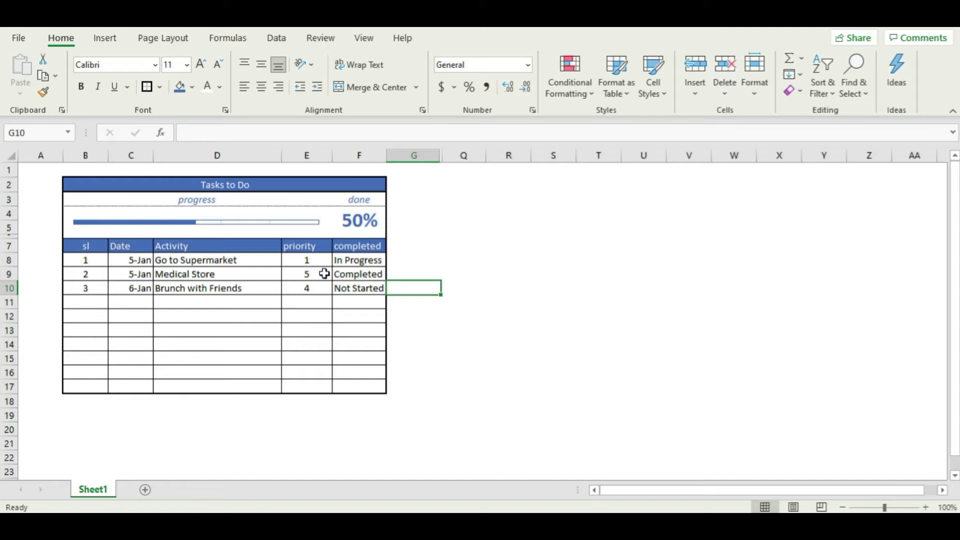
Set the priority of the Brunch with Friends task to 1
click(320, 290)
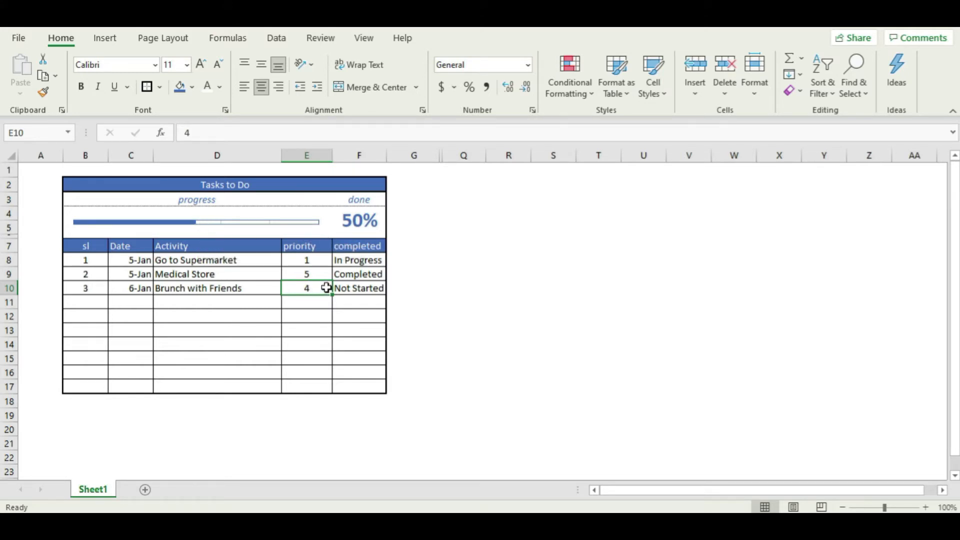
text(1)
click(308, 356)
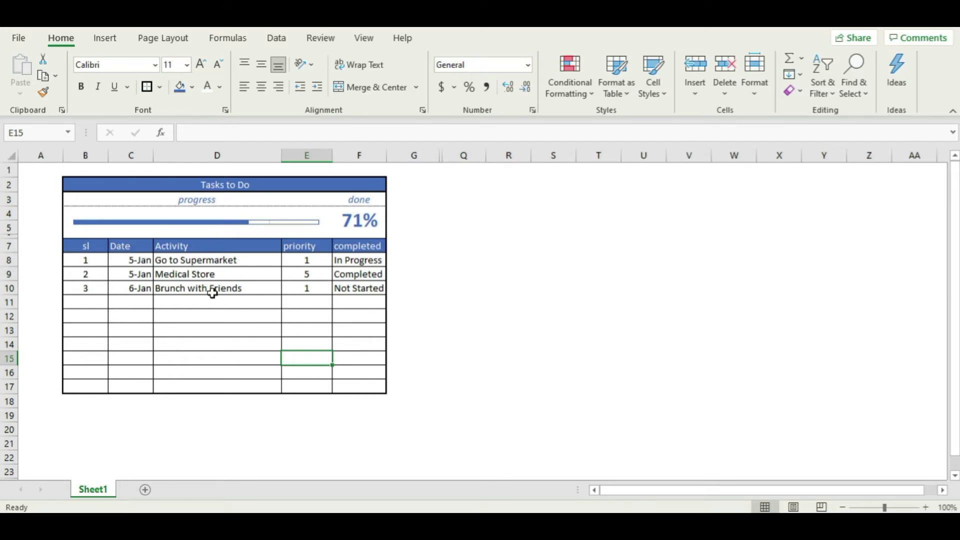
Set the priority of the Medical Store task to 1
drag(86, 275, 344, 275)
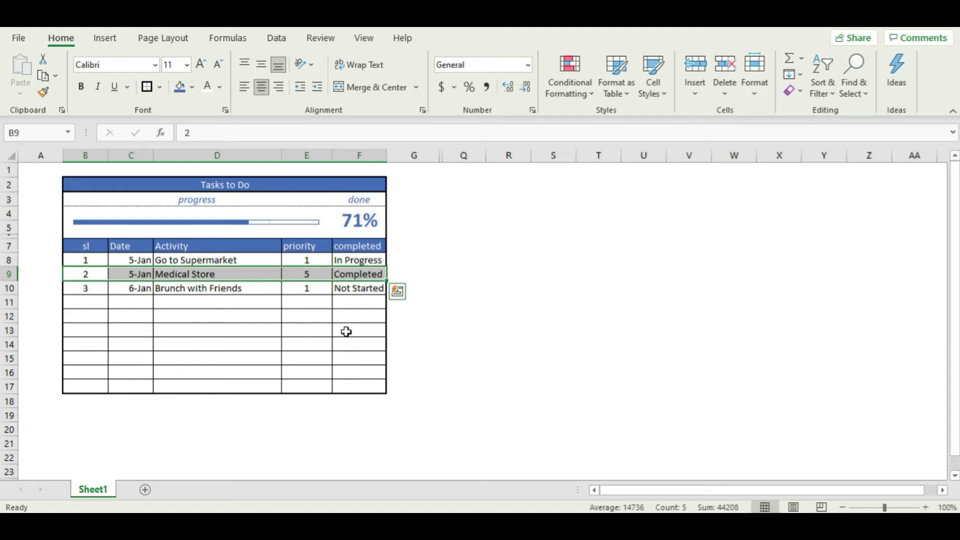
click(346, 332)
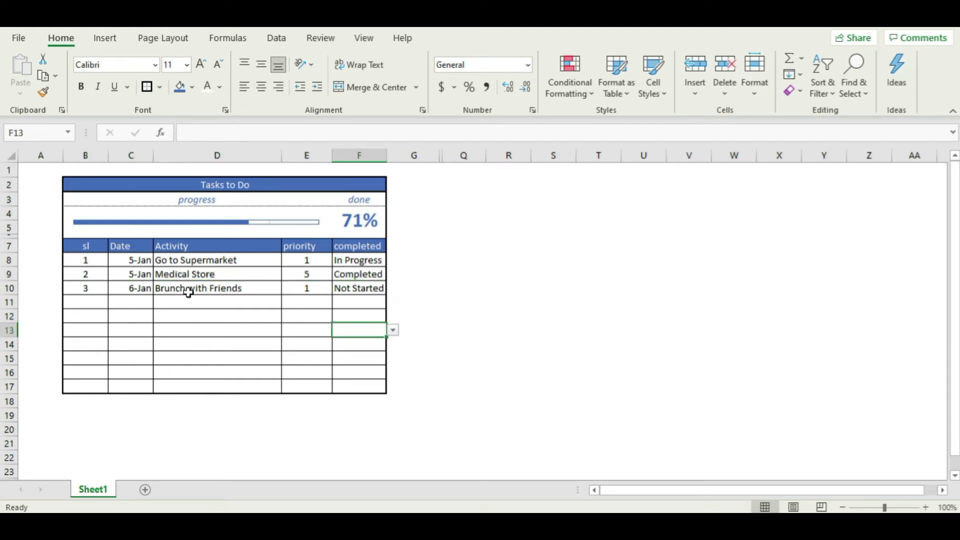
click(303, 289)
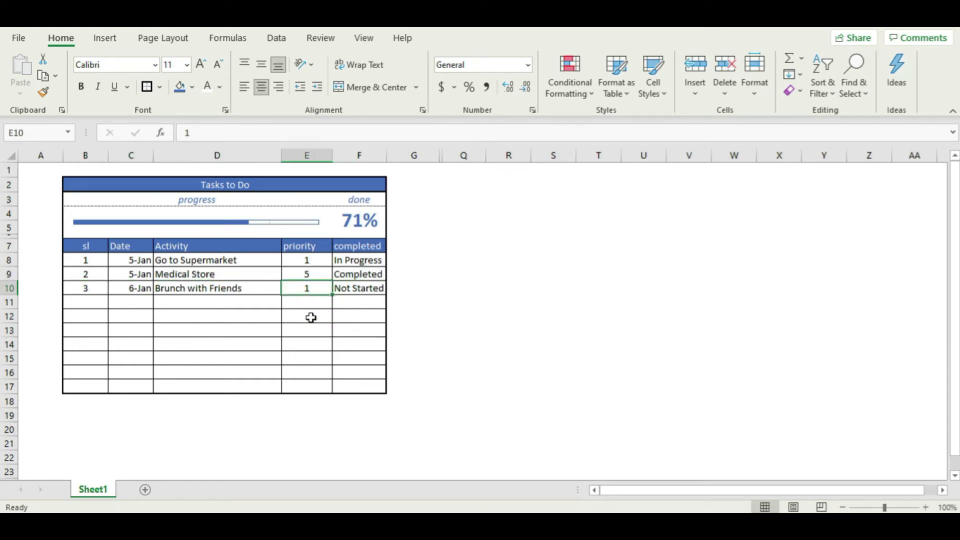
click(311, 272)
text(1)
click(279, 381)
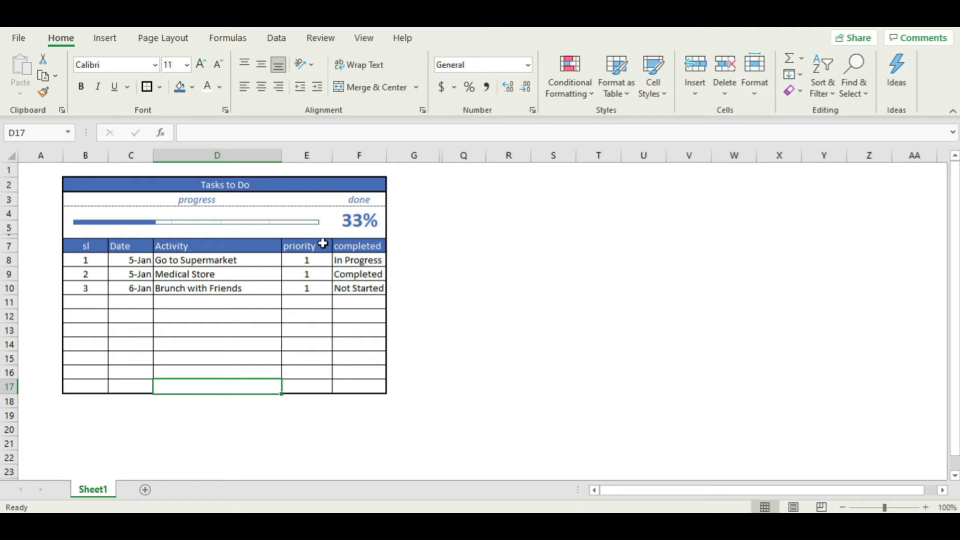
Set the Medical Store task's priority to 5 and the Brunch with Friends task's priority to 4
click(320, 302)
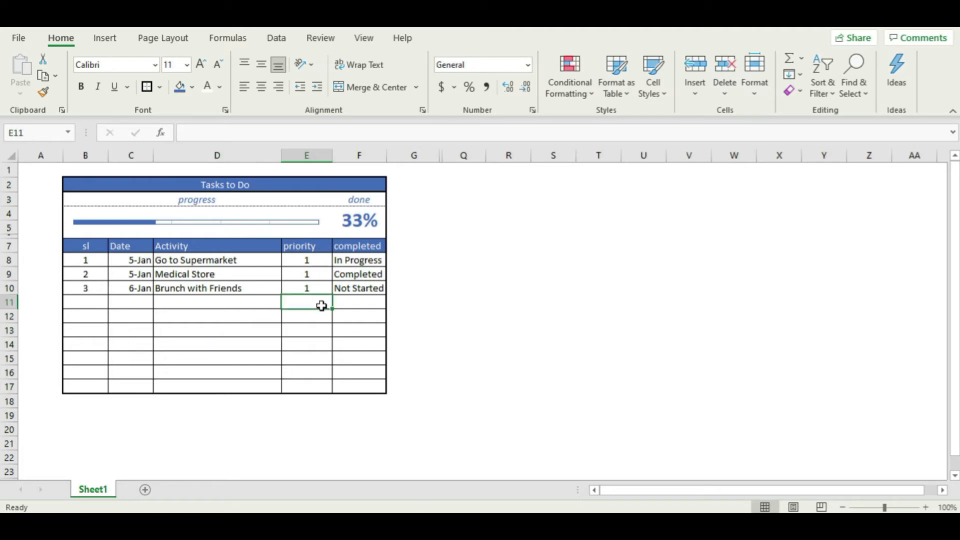
click(322, 275)
text(5)
key(Return)
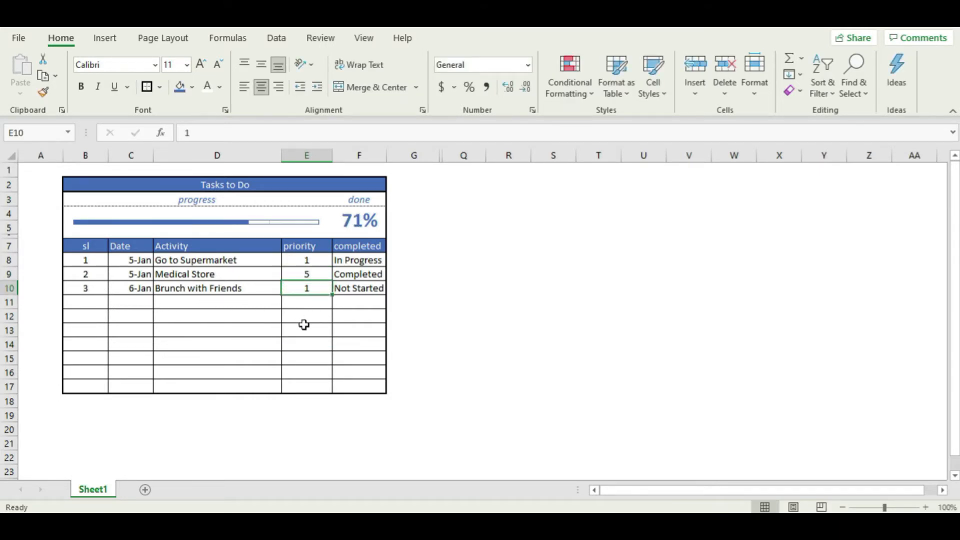
text(4)
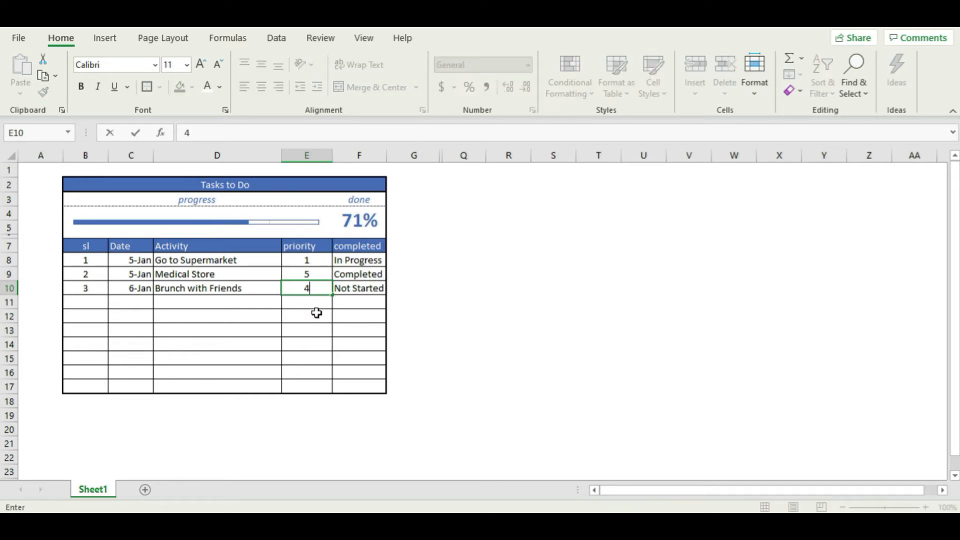
key(Return)
click(325, 332)
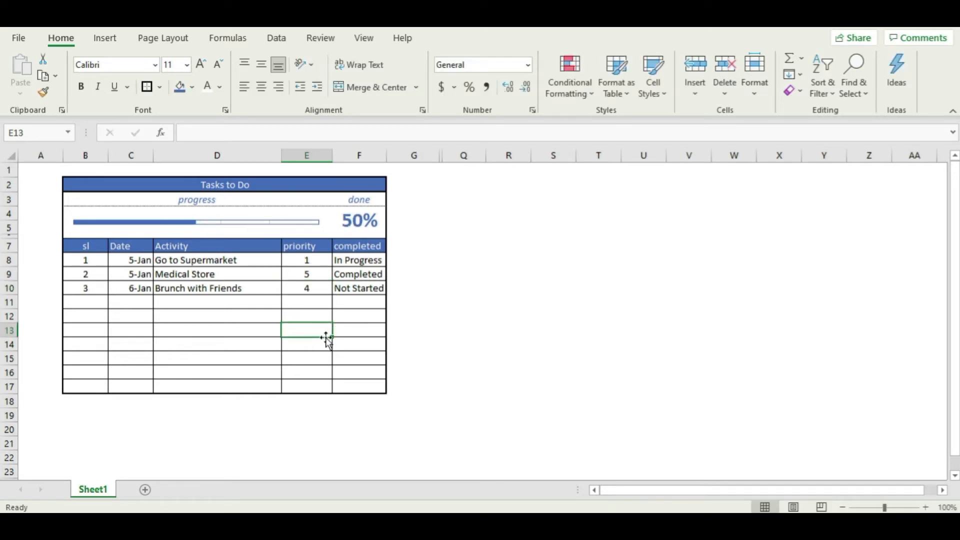
Set the status of the Brunch with Friends task to Completed
click(351, 287)
click(336, 345)
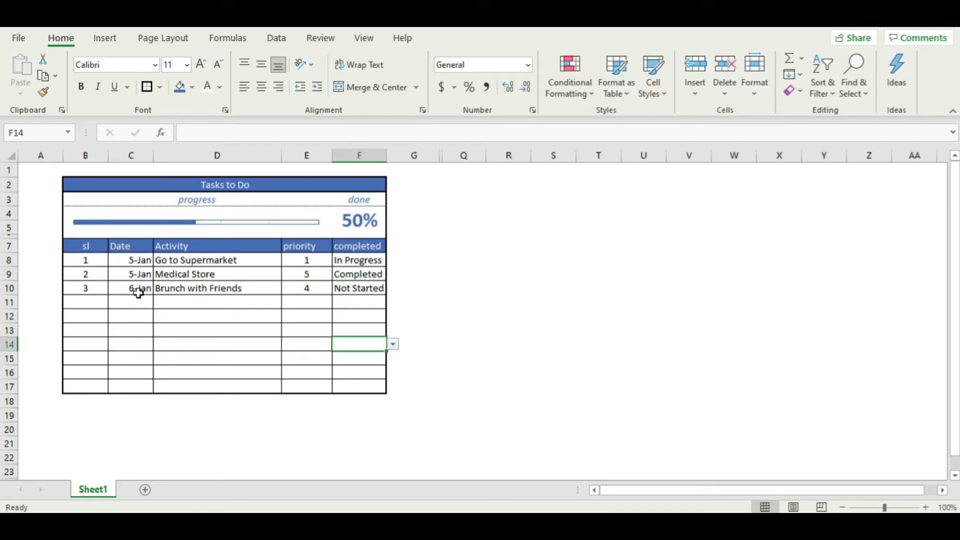
click(373, 287)
click(393, 289)
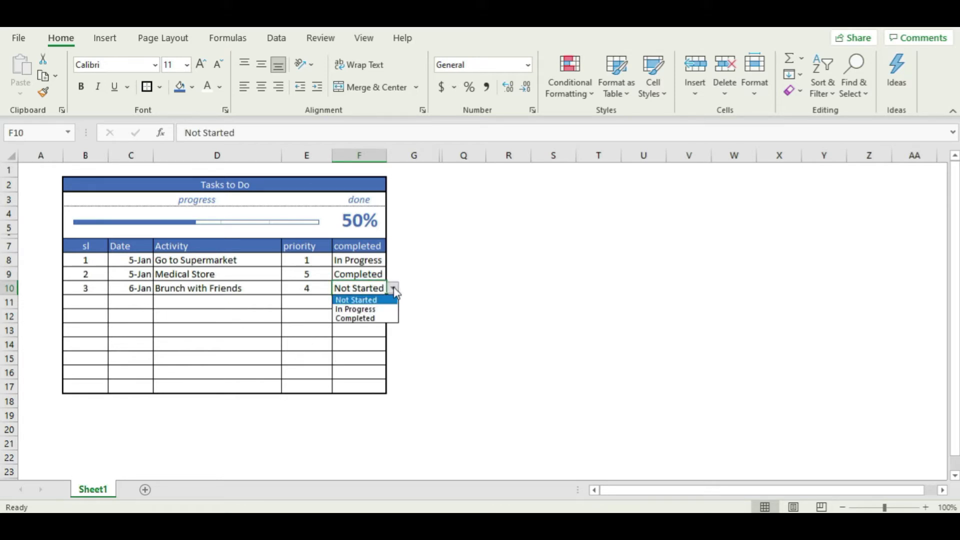
click(376, 318)
click(328, 341)
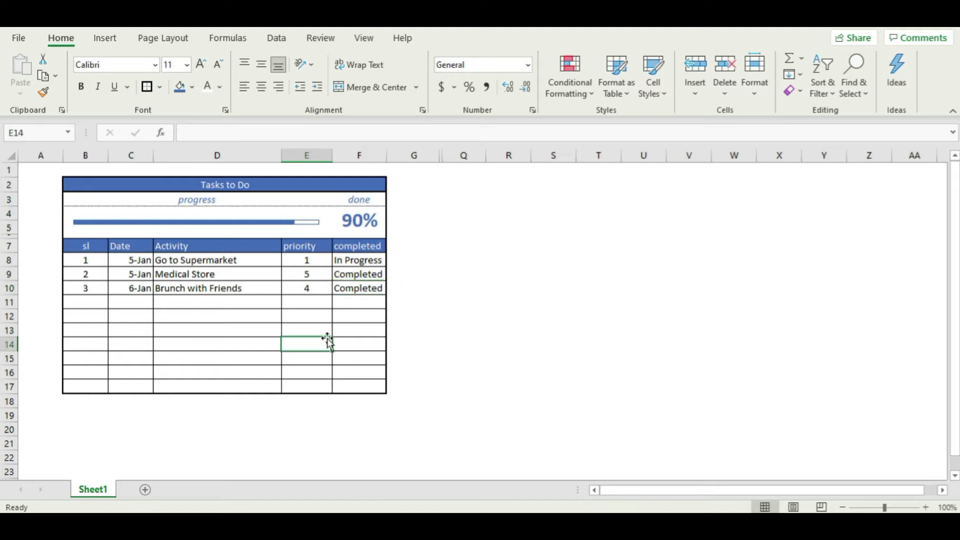
click(360, 325)
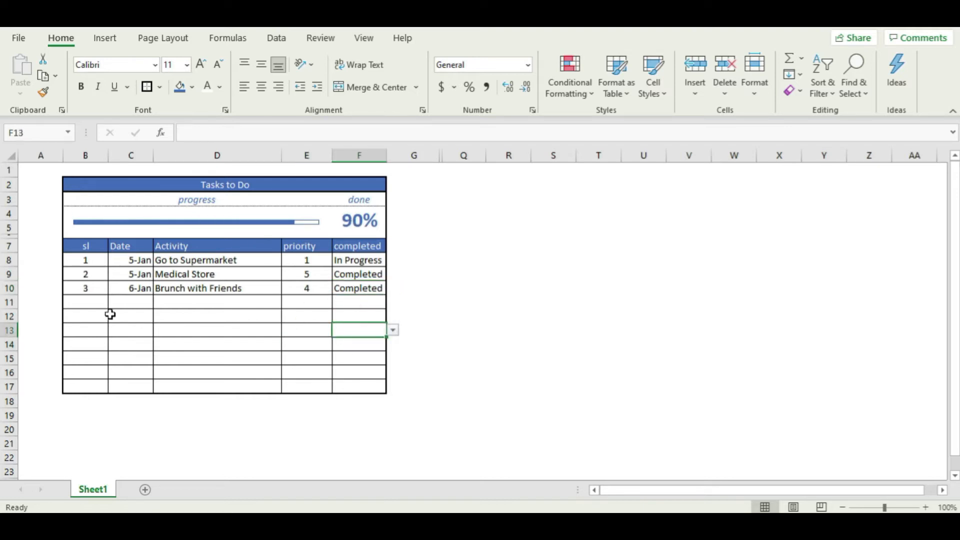
click(91, 301)
click(90, 330)
click(90, 360)
click(100, 386)
click(315, 369)
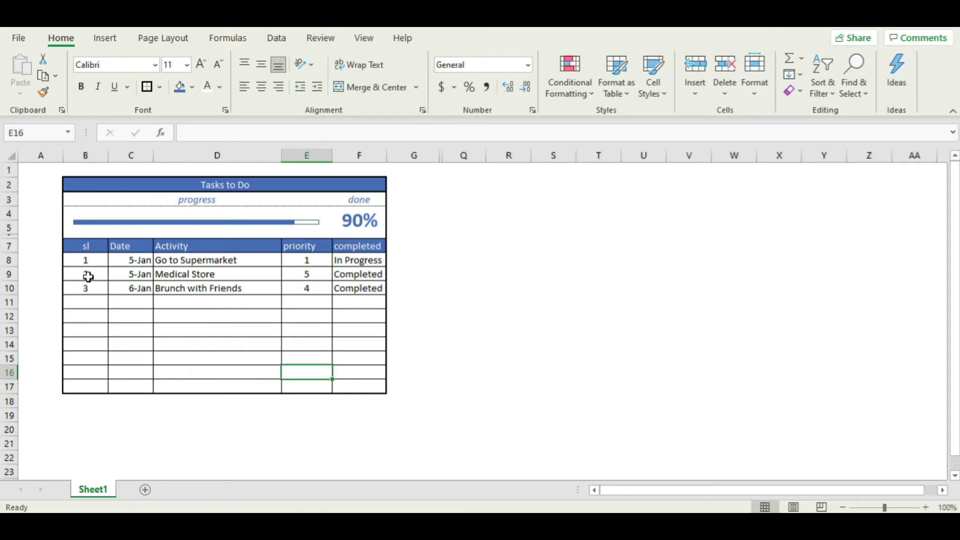
drag(84, 274, 356, 288)
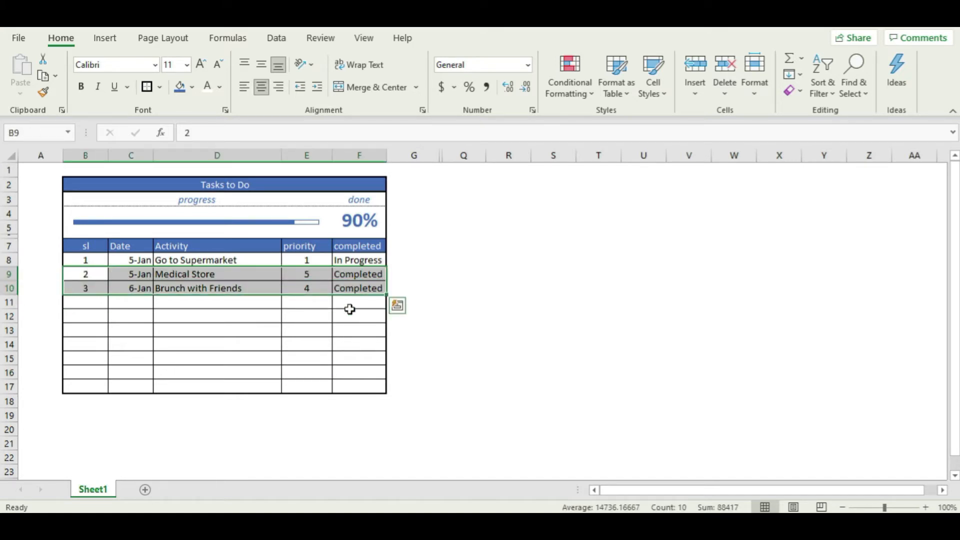
click(306, 301)
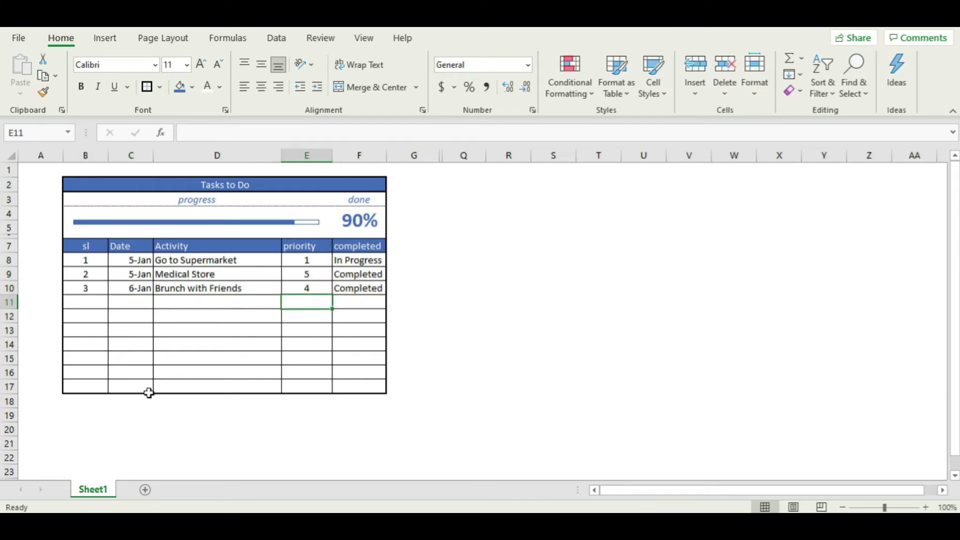
click(339, 470)
click(88, 404)
click(93, 432)
click(105, 445)
scroll(110, 455, down, 4)
scroll(112, 456, down, 5)
scroll(112, 455, up, 9)
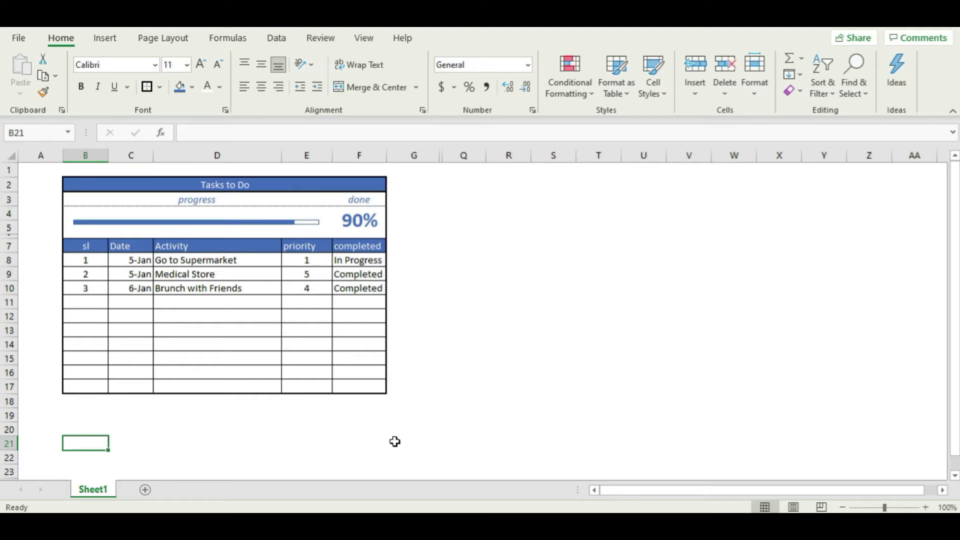
click(393, 433)
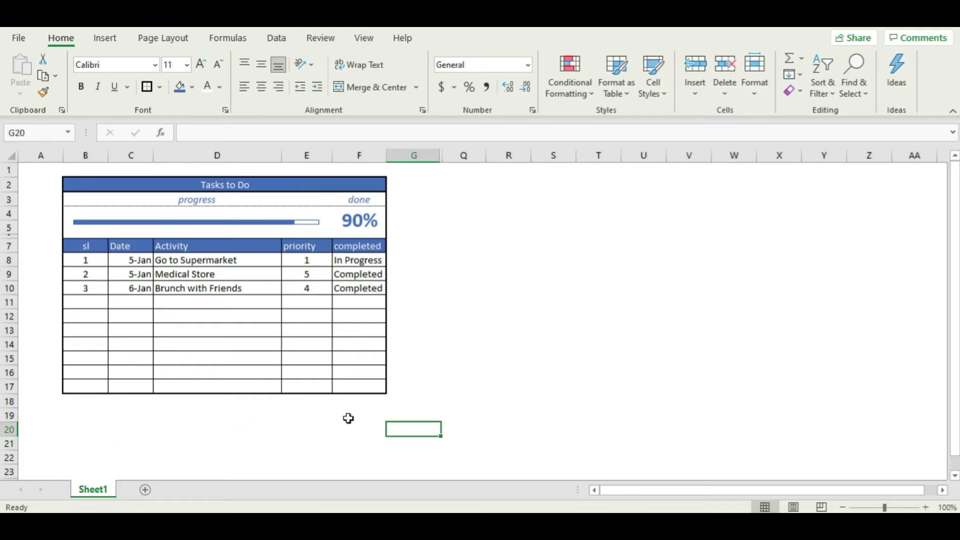
Clear the Medical Store and Brunch with Friends task entries from rows 9 and 10 of the to-do list
click(361, 274)
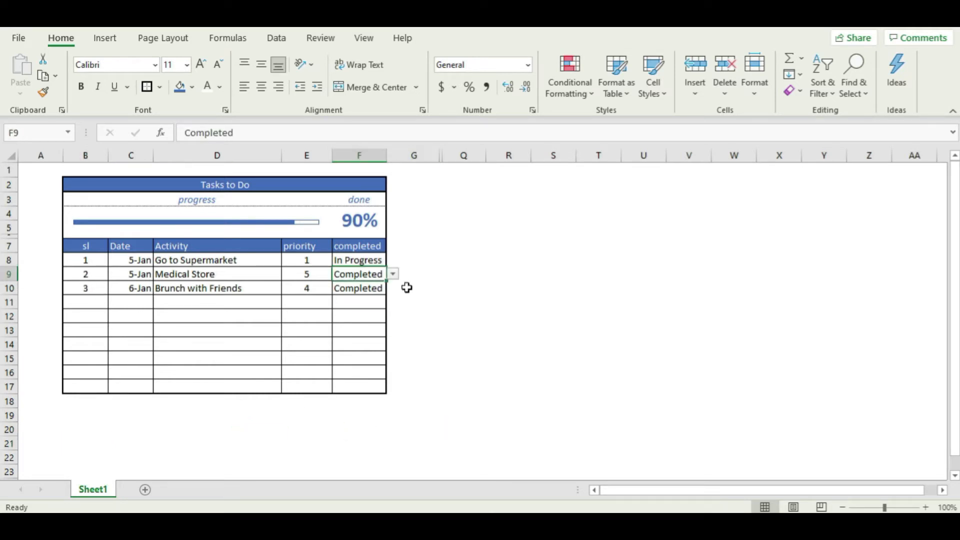
click(95, 288)
drag(128, 289, 365, 275)
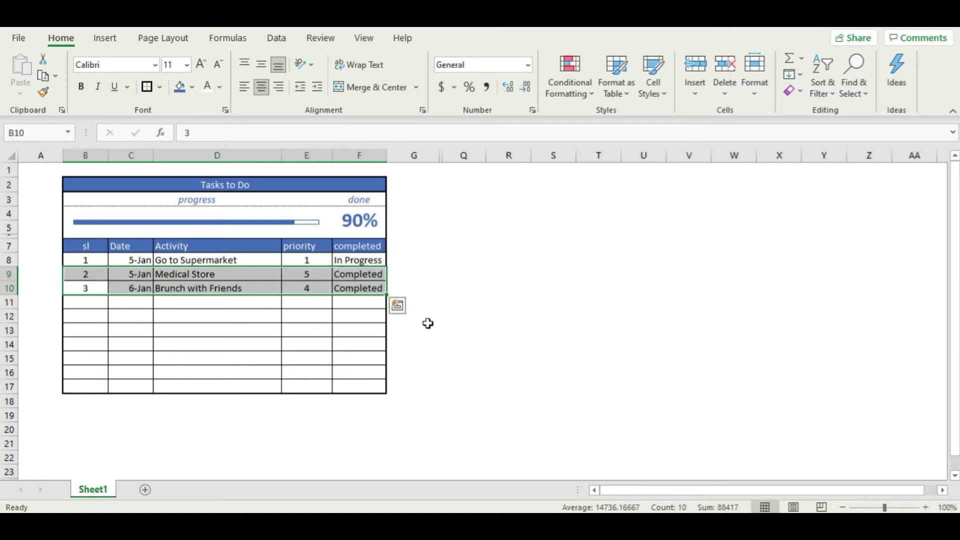
key(Delete)
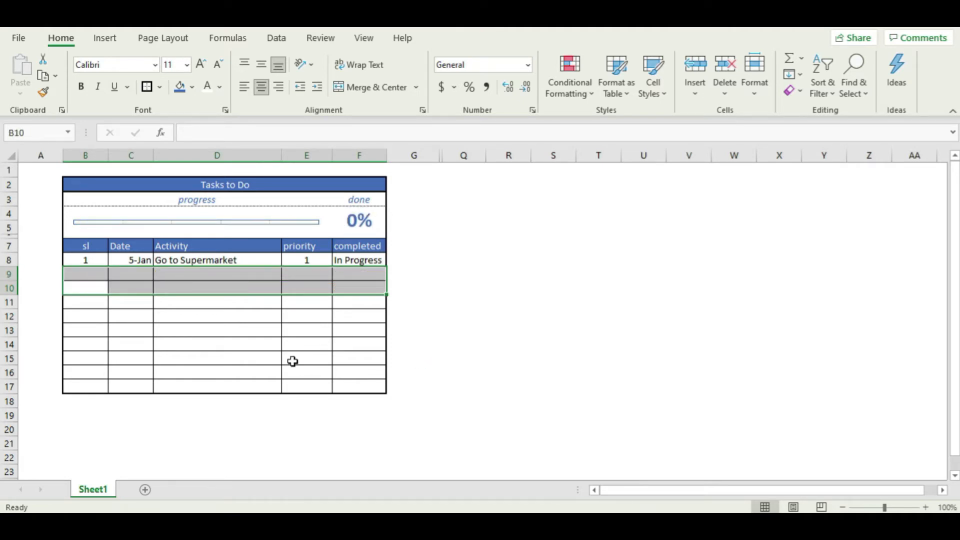
click(291, 360)
click(93, 271)
click(97, 332)
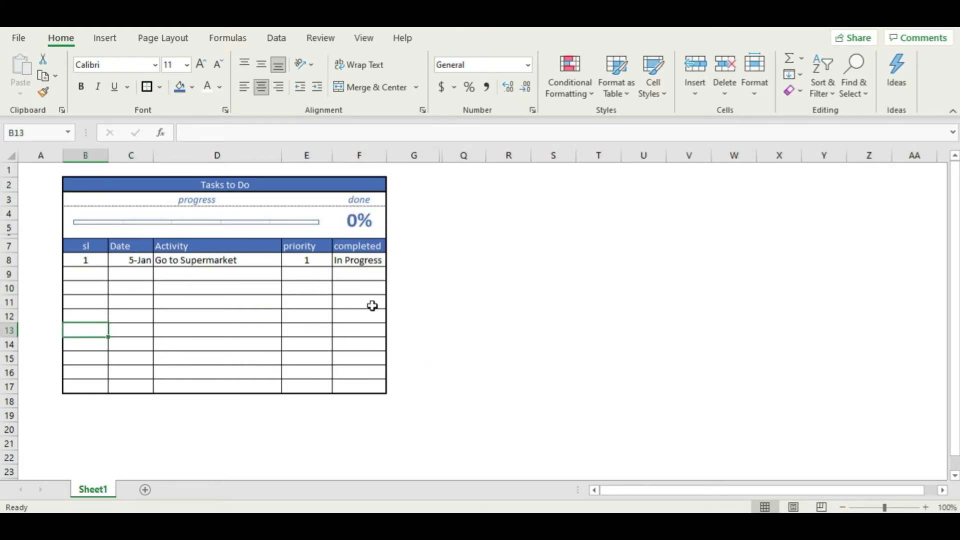
click(325, 340)
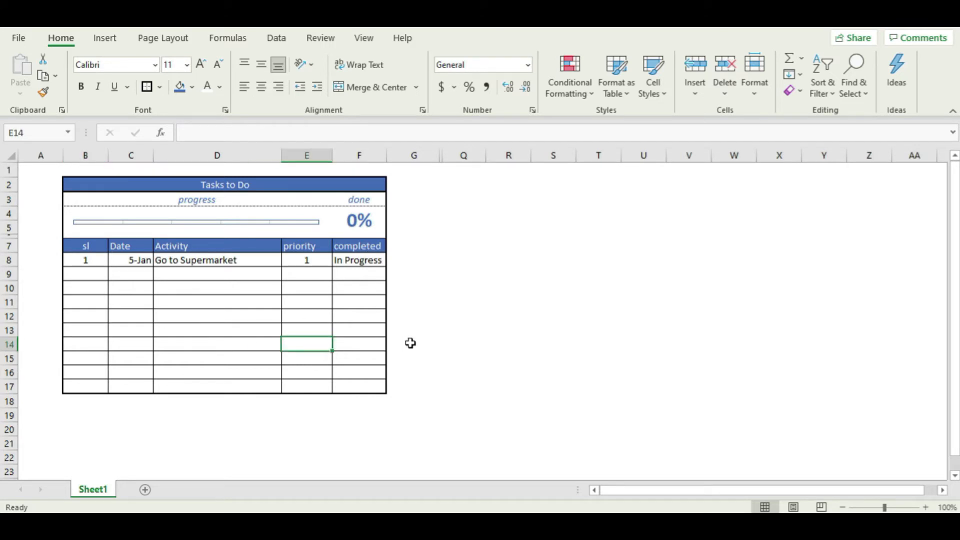
Set the status of the Go to Supermarket task to Completed
click(363, 260)
click(394, 261)
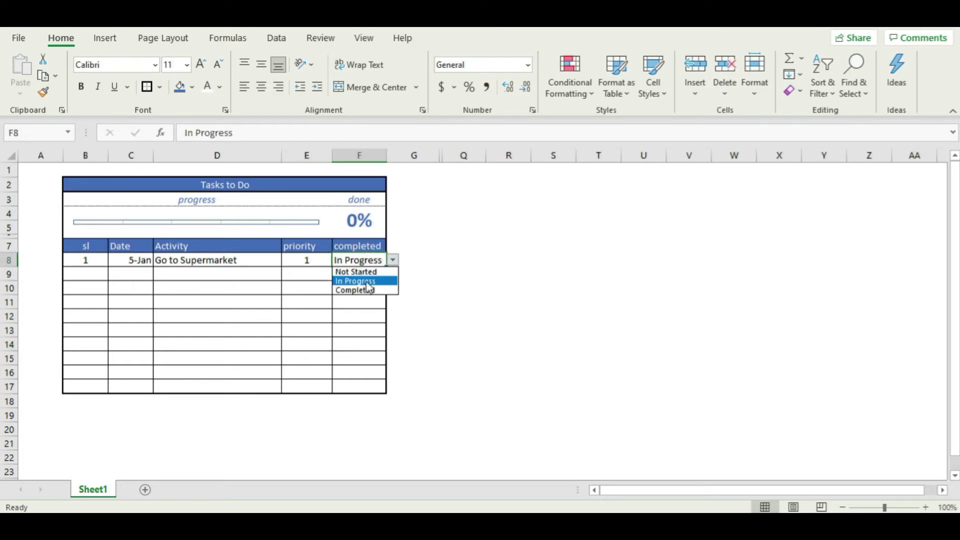
click(369, 291)
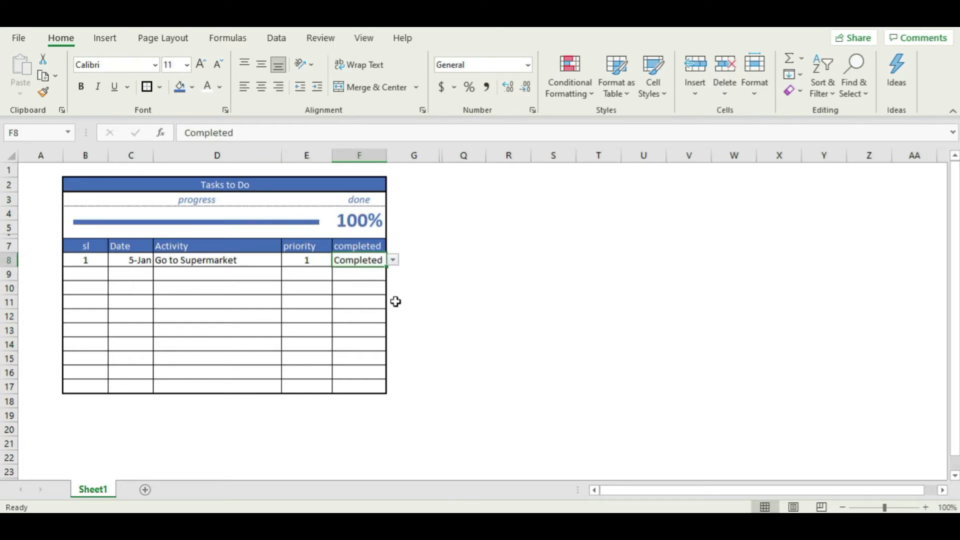
click(344, 298)
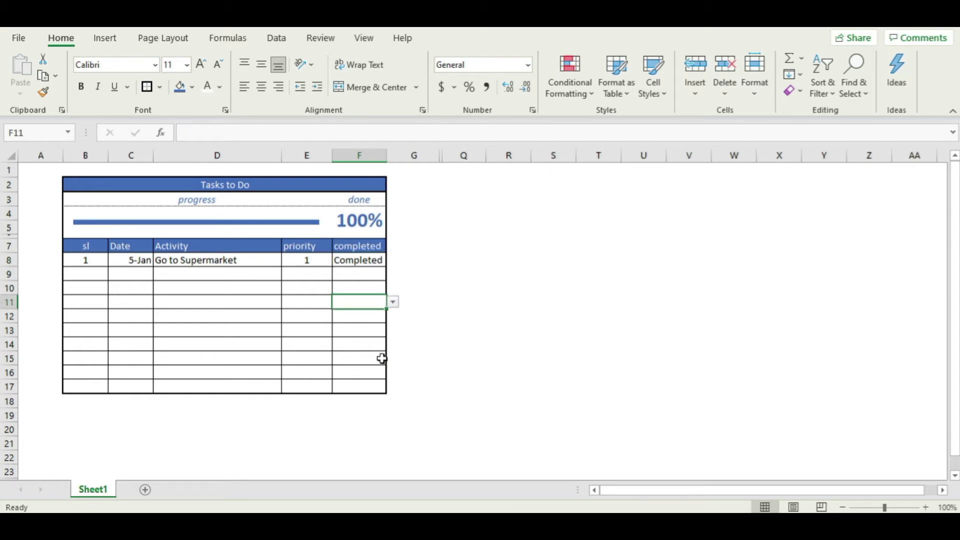
click(505, 287)
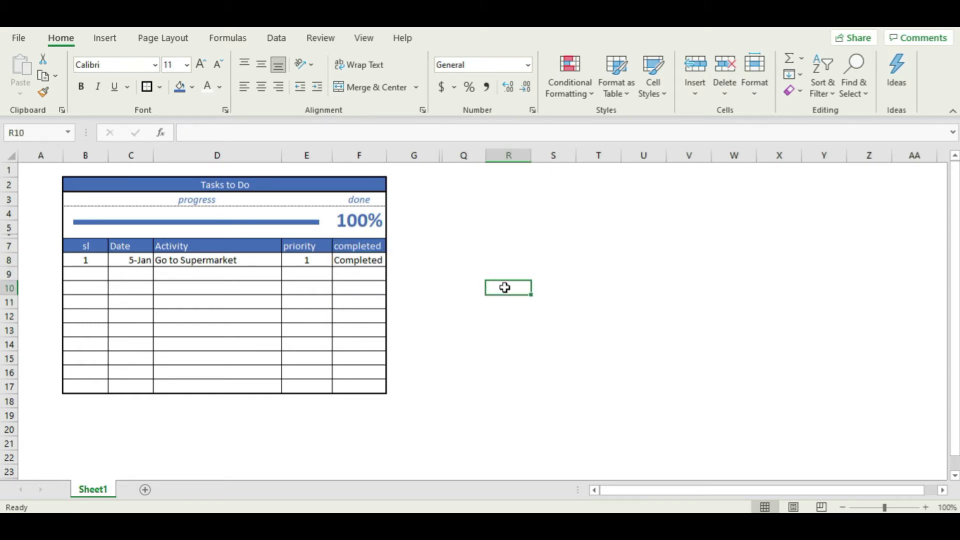
click(259, 302)
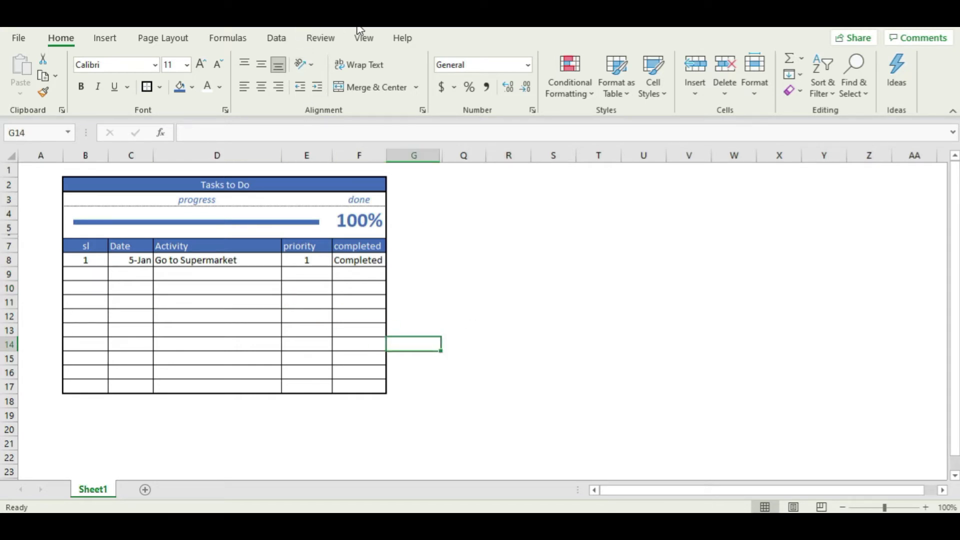
Create a new blank workbook
click(19, 37)
click(59, 106)
click(153, 142)
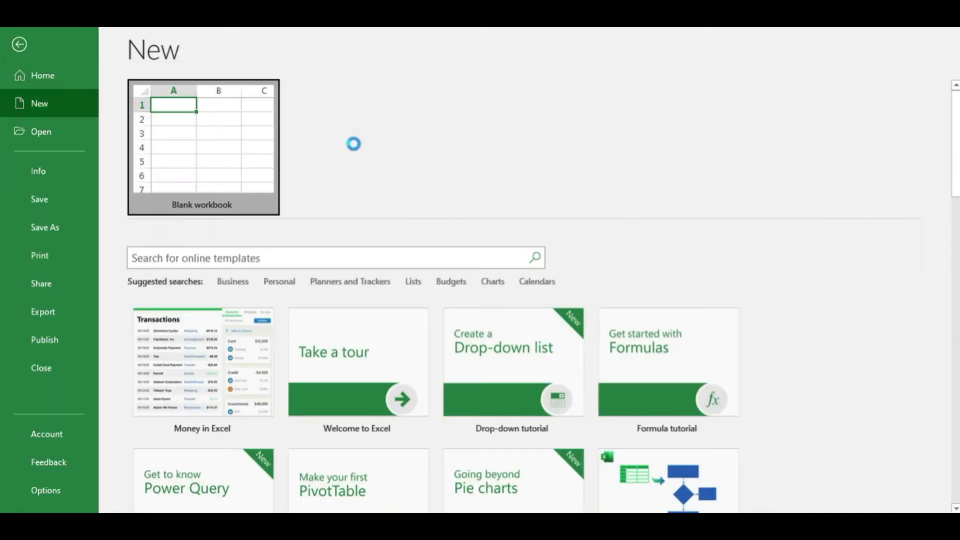
click(293, 245)
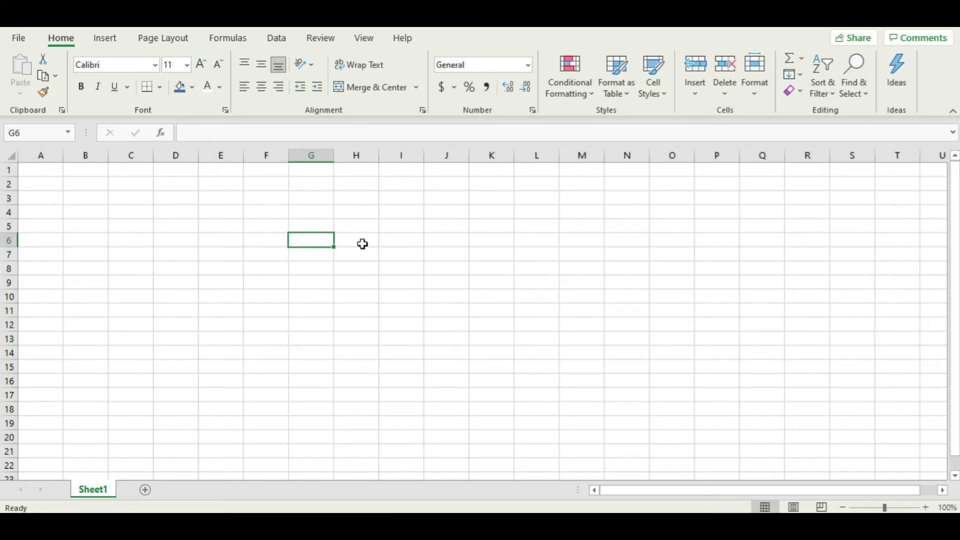
click(148, 307)
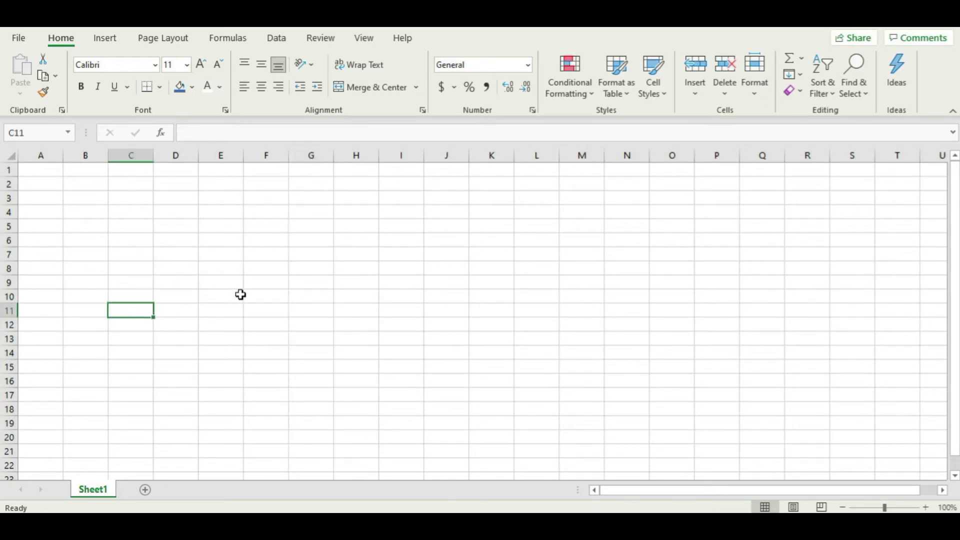
click(187, 281)
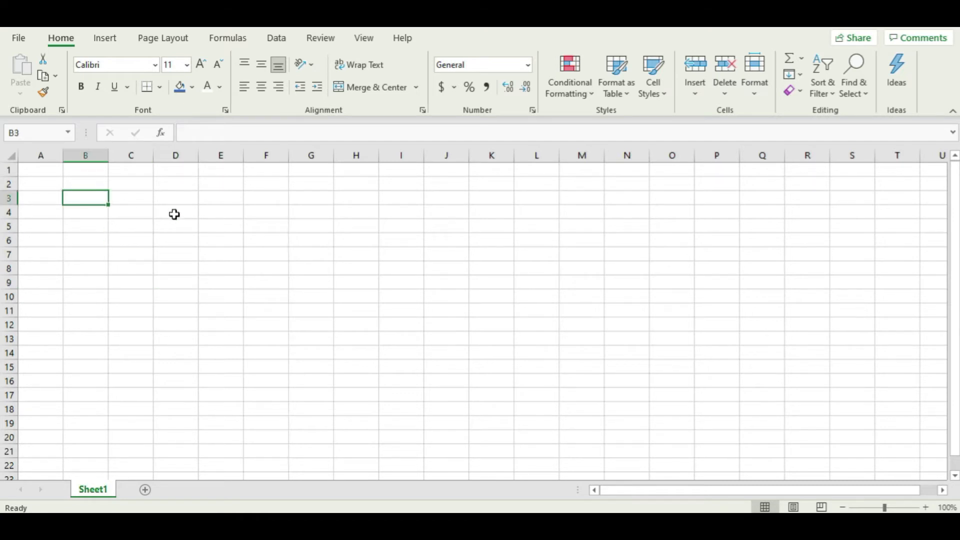
click(118, 286)
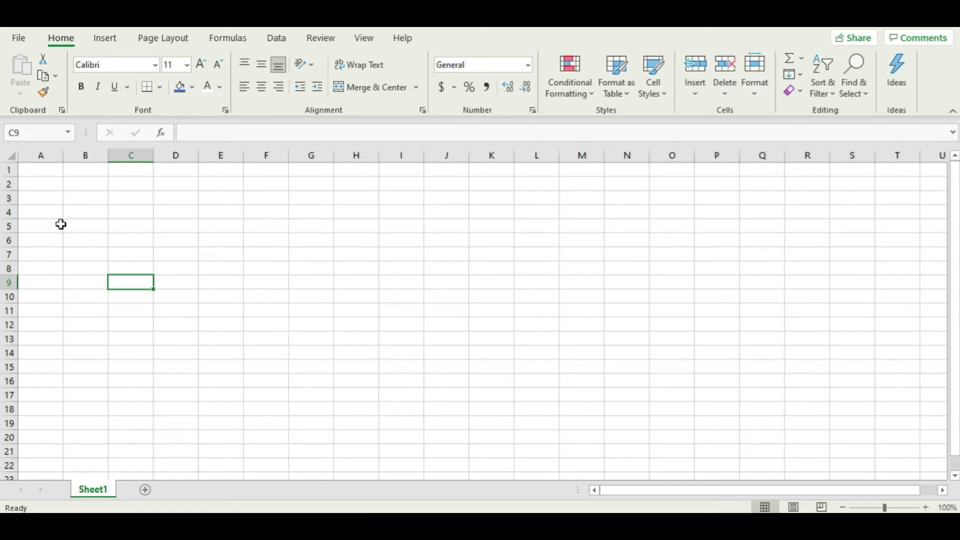
click(78, 213)
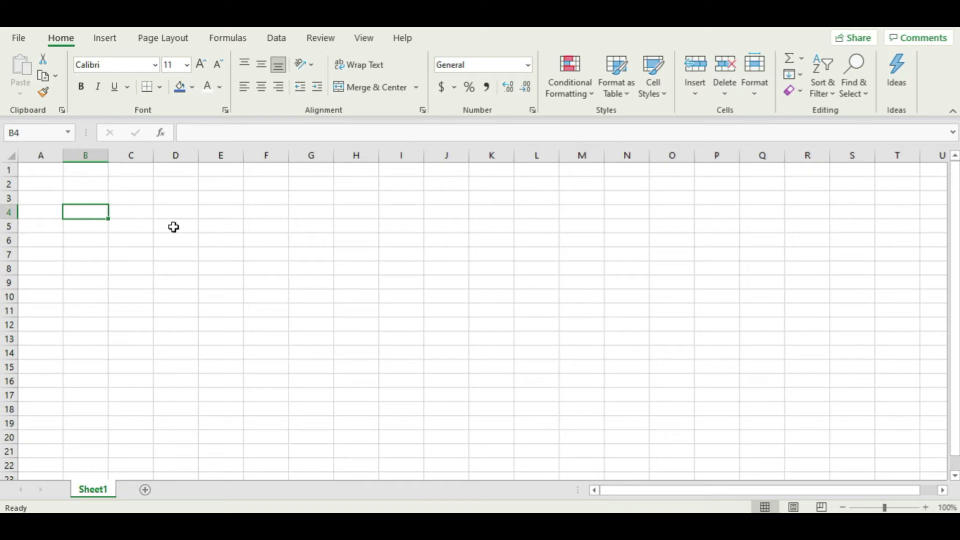
click(239, 227)
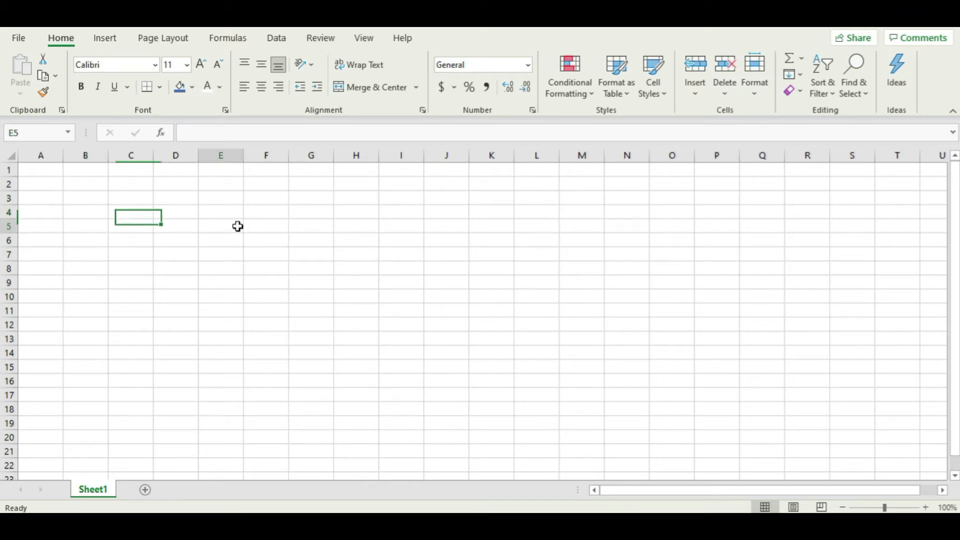
click(128, 200)
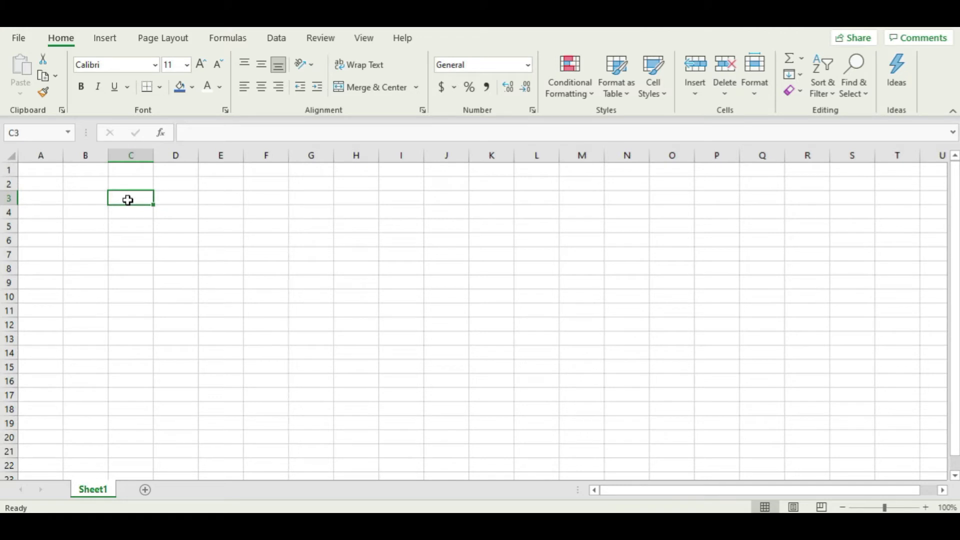
click(74, 199)
click(71, 252)
Enter the column headers Sl., Date and Task Description in cells B4 to D4
click(80, 214)
text(Sl.)
key(Tab)
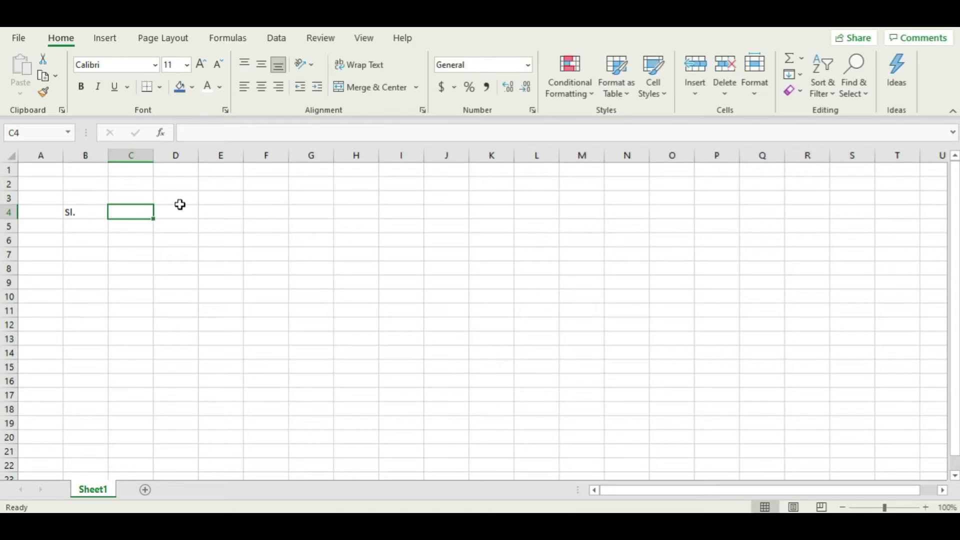
text(Date)
key(Tab)
text(Tas)
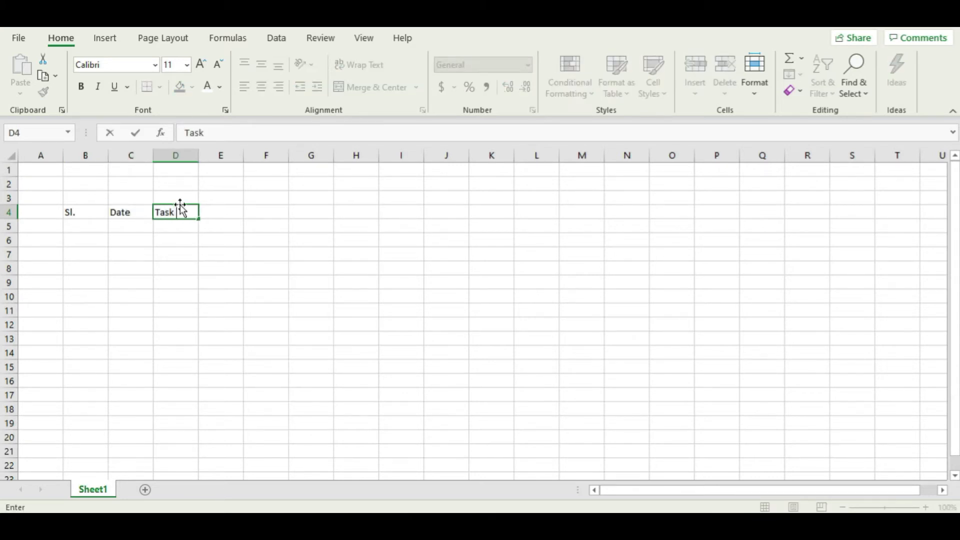
text(k Descript)
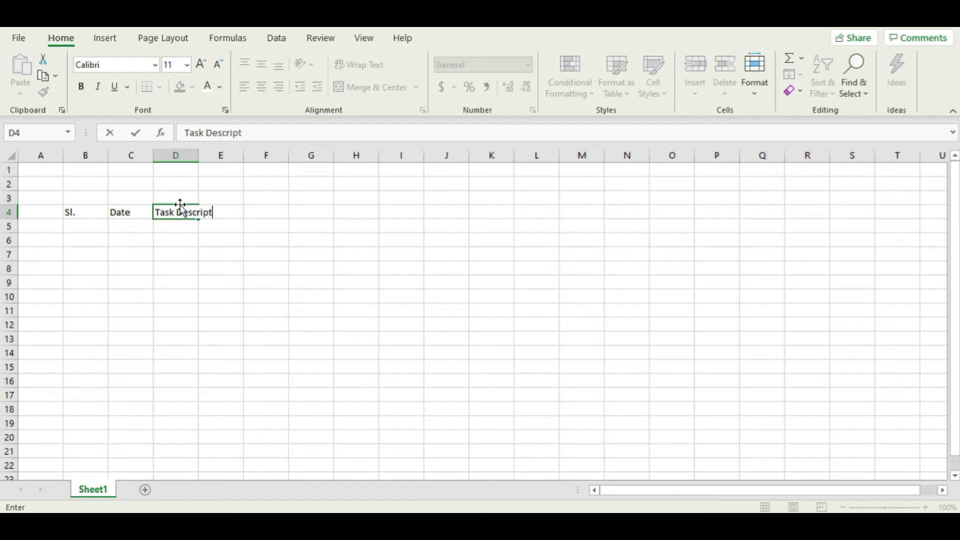
text(ion)
key(Tab)
Add the headers Priority and Status in cells E4 and F4
text(P)
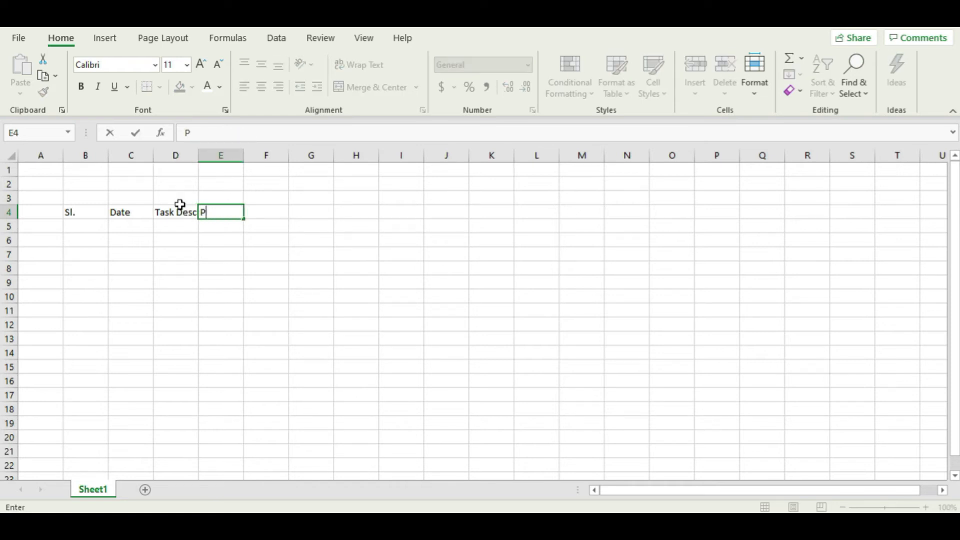
key(Tab)
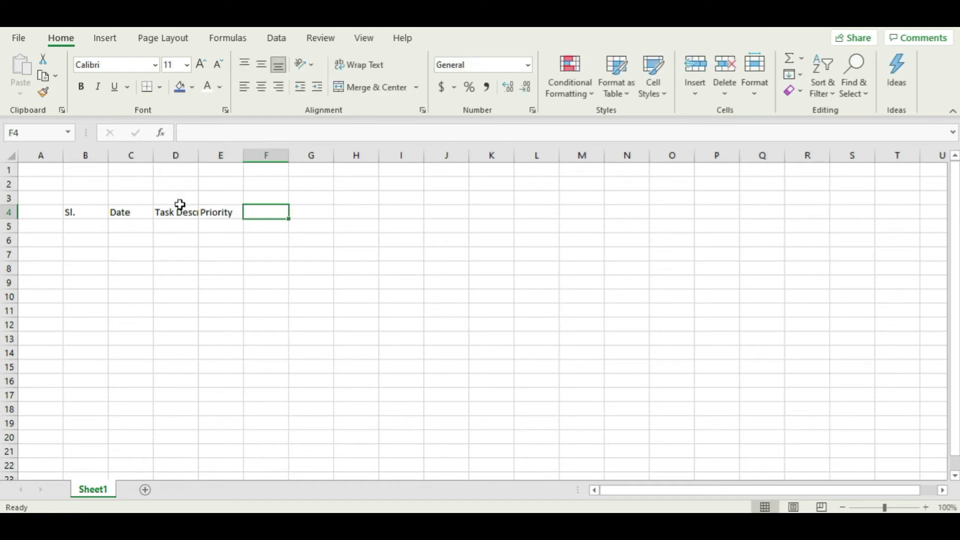
text(Status)
key(Return)
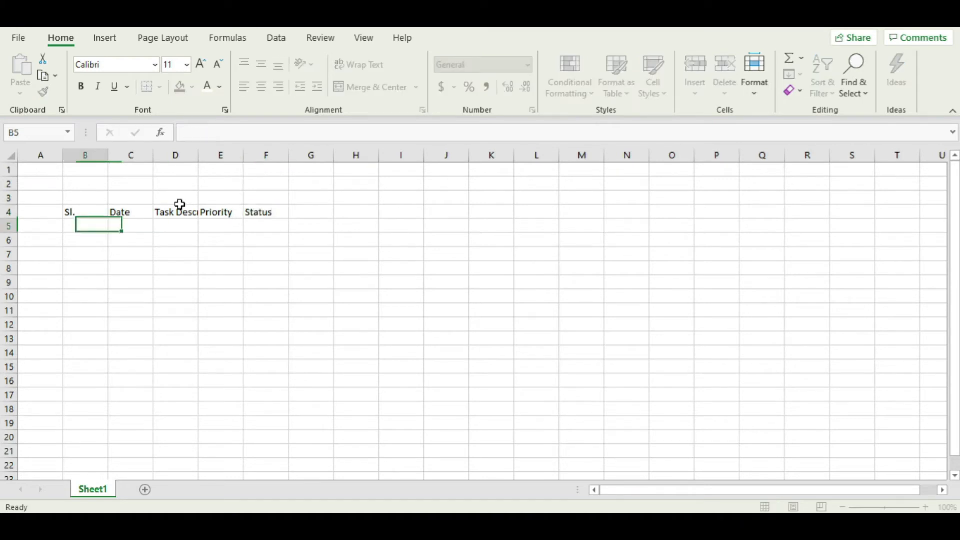
Fit the Task Description column to its text and slightly widen the Priority and Status columns
double_click(199, 156)
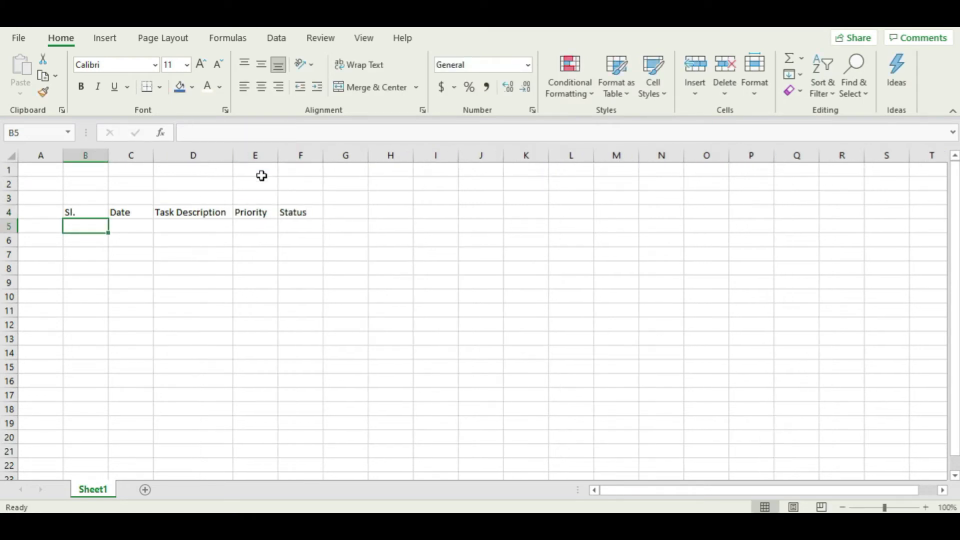
drag(274, 155, 301, 155)
drag(233, 156, 235, 156)
drag(350, 155, 361, 156)
drag(300, 157, 290, 157)
click(194, 254)
Apply All Borders to the table range B4:F13
drag(77, 214, 320, 339)
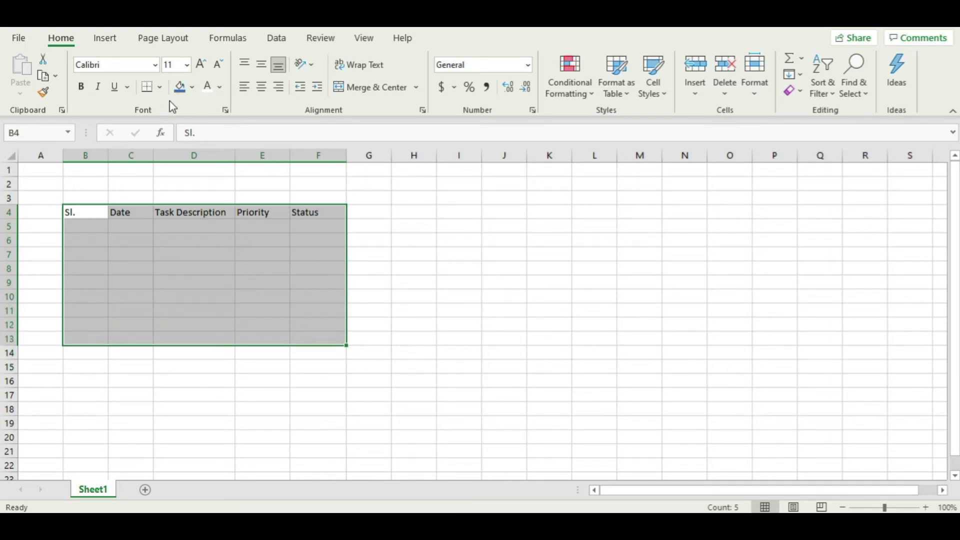
click(161, 87)
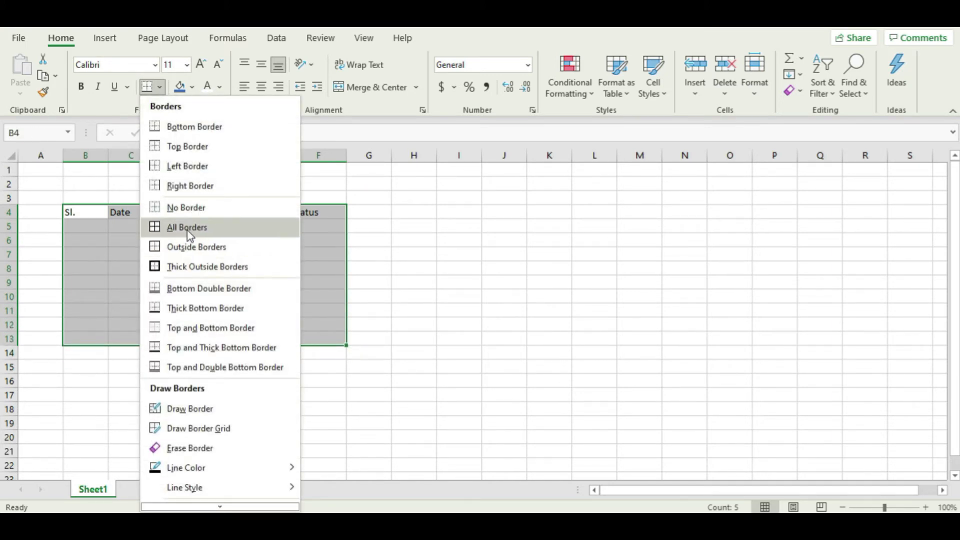
click(165, 227)
Format the header row B4:F4 with a blue fill and white text
drag(88, 212, 322, 215)
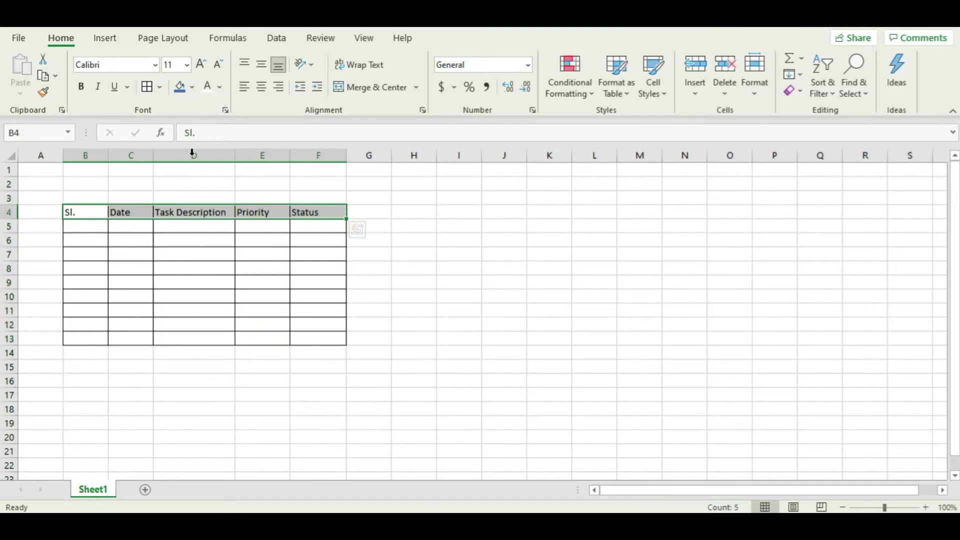
click(183, 91)
click(209, 90)
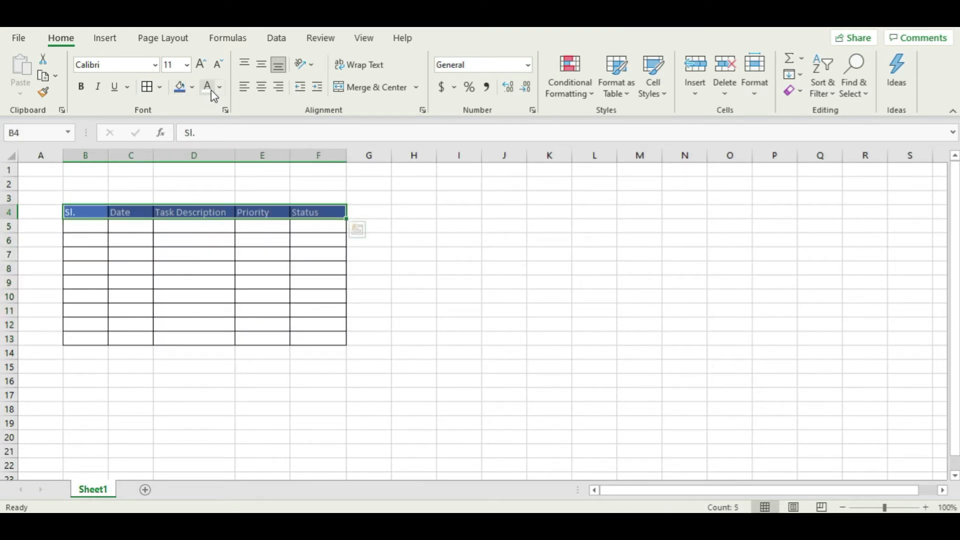
click(444, 225)
click(150, 324)
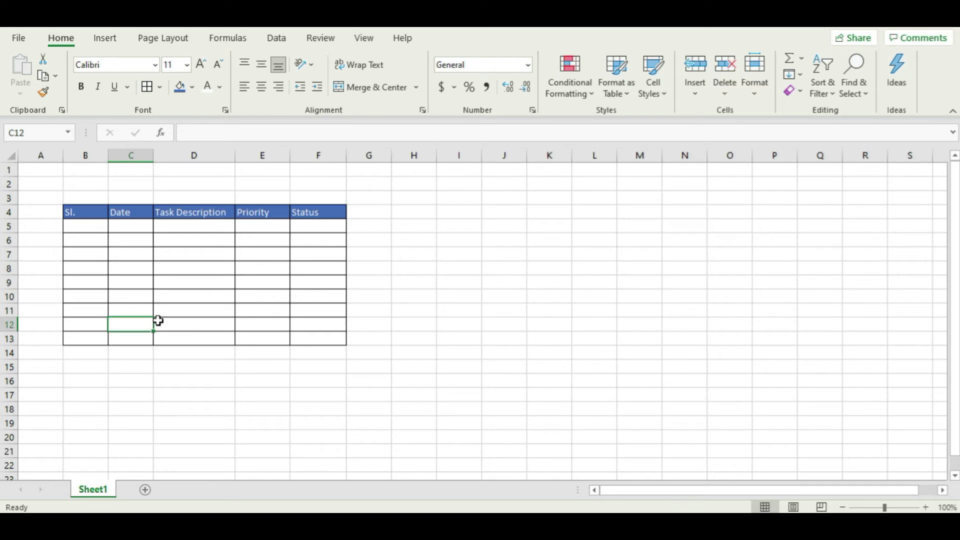
click(310, 252)
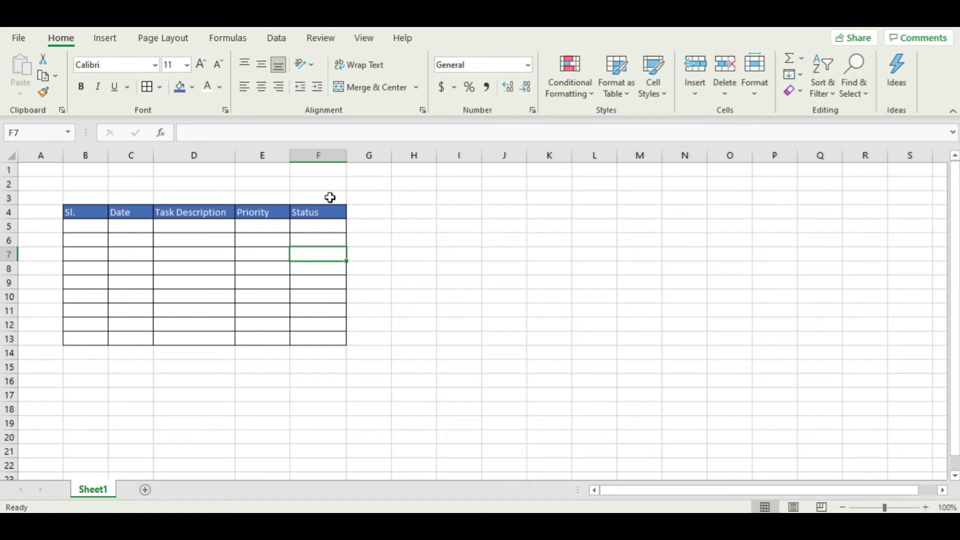
drag(90, 171, 320, 191)
click(314, 243)
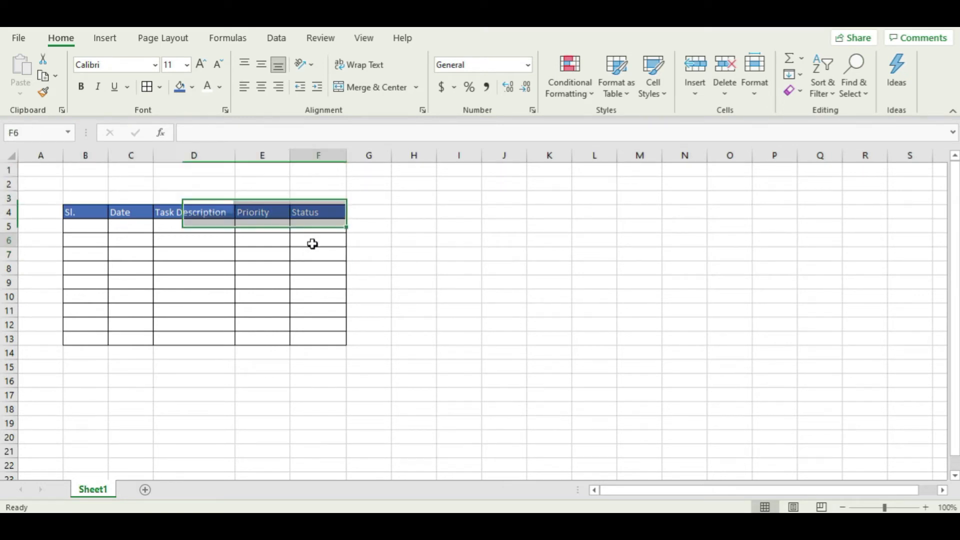
click(421, 253)
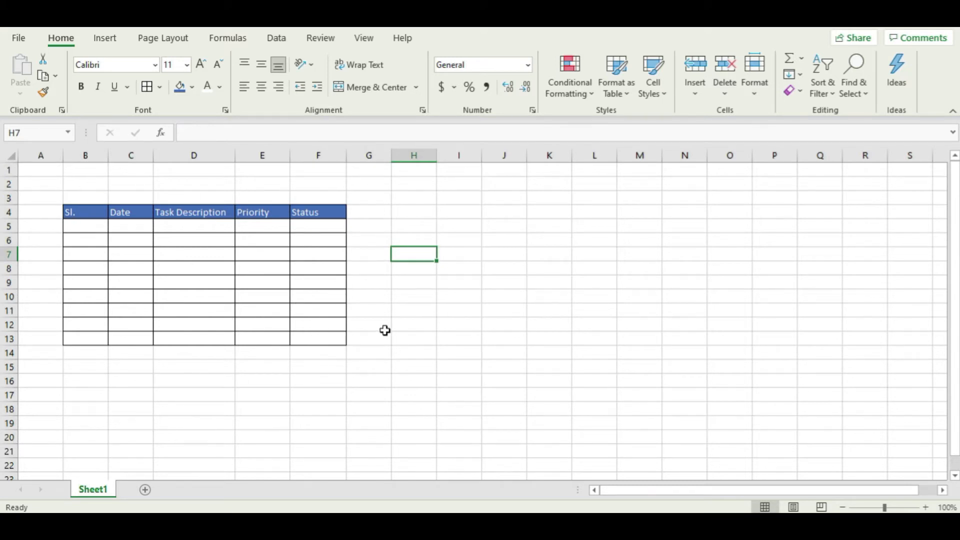
click(468, 307)
Start the first task row by entering 1 in B5, 5-Jan in C5 and Medical Store Visit in D5
click(87, 226)
text(1)
click(149, 230)
text(5-Jan)
key(Tab)
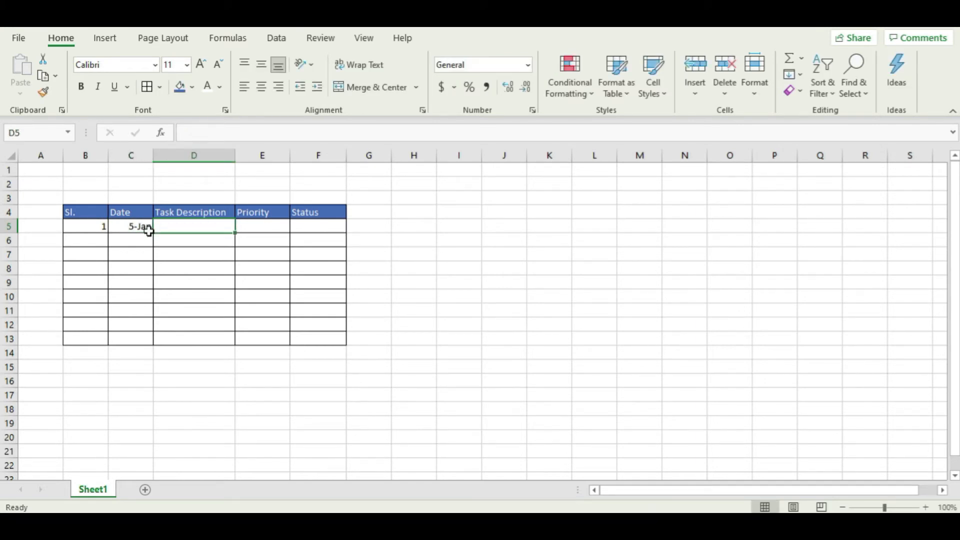
text(B)
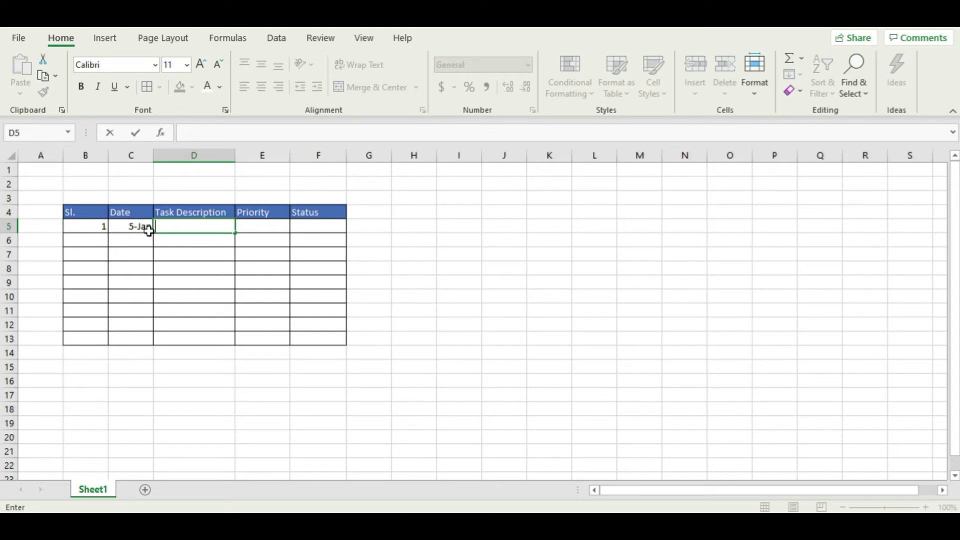
text(EDICAL )
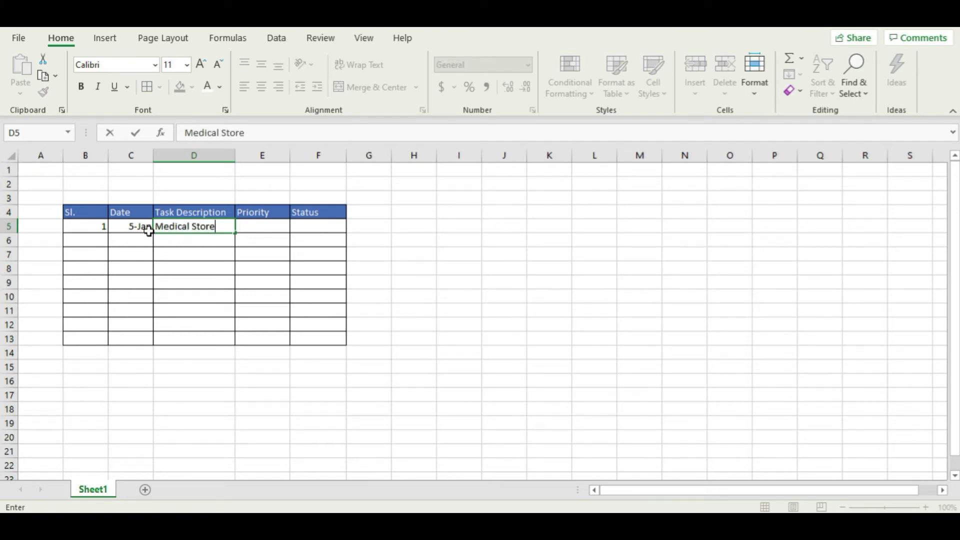
text(Store Visit)
key(Tab)
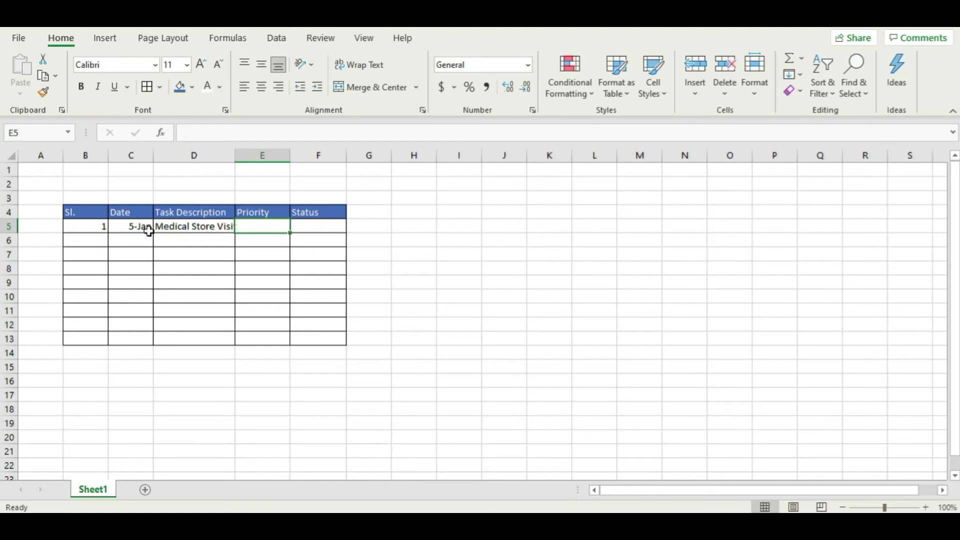
Set the first task's priority to 5 in E5 and its status to Completed in F5
text(5)
key(Tab)
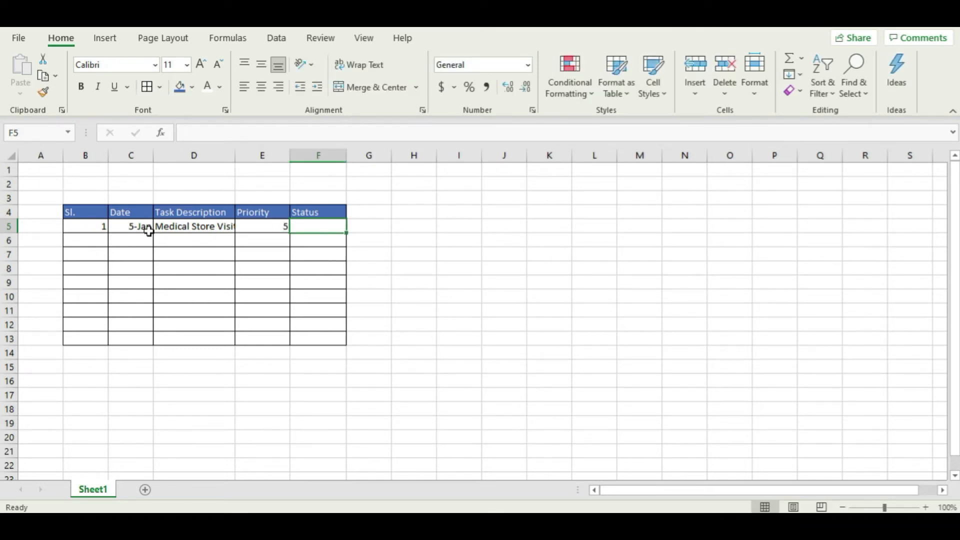
text(c)
text(Comple)
text(ted)
key(Return)
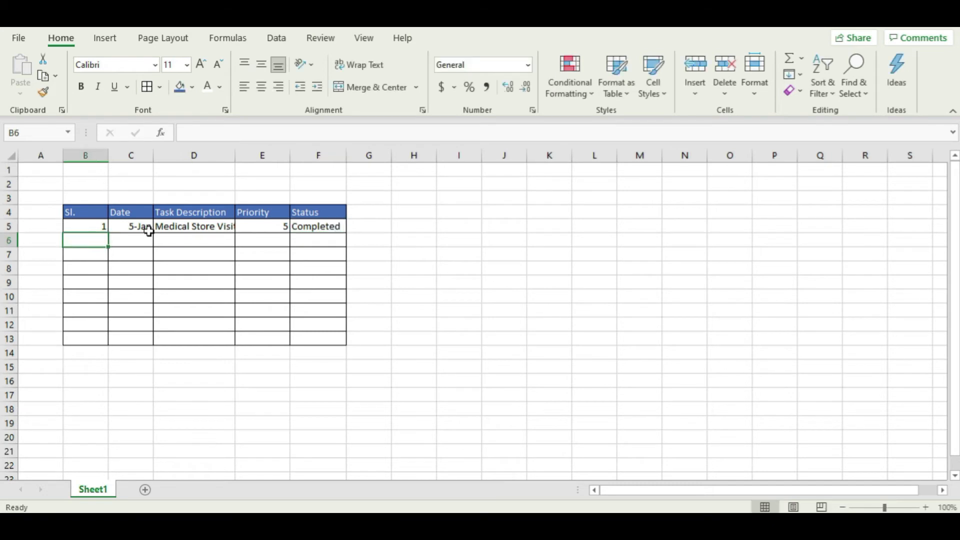
Widen the Task Description column to fit its entry and widen the Status column slightly
drag(236, 158, 385, 155)
click(367, 270)
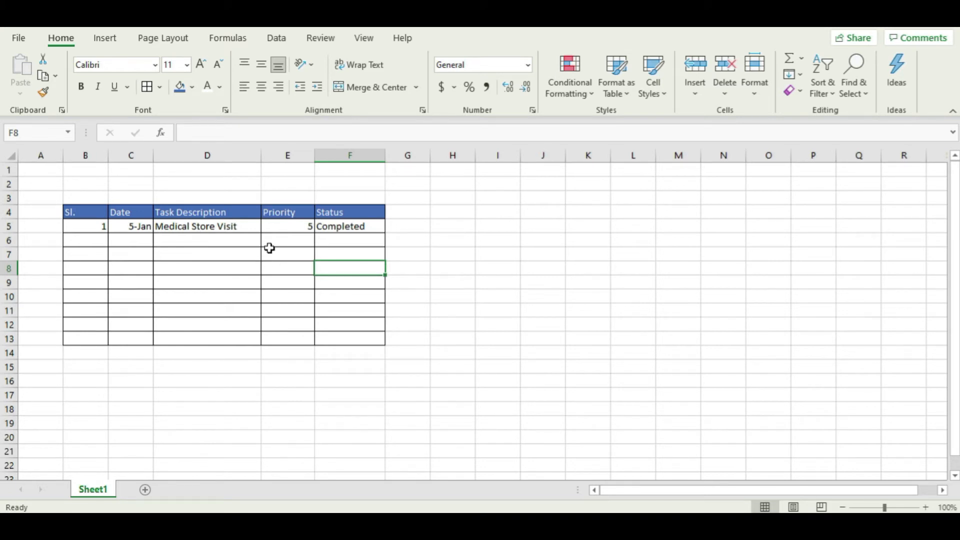
click(288, 228)
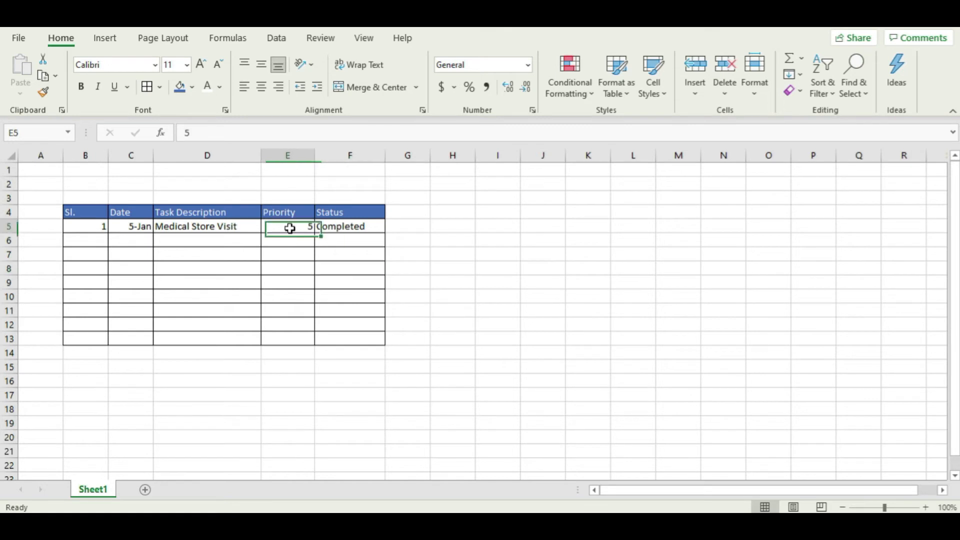
click(374, 228)
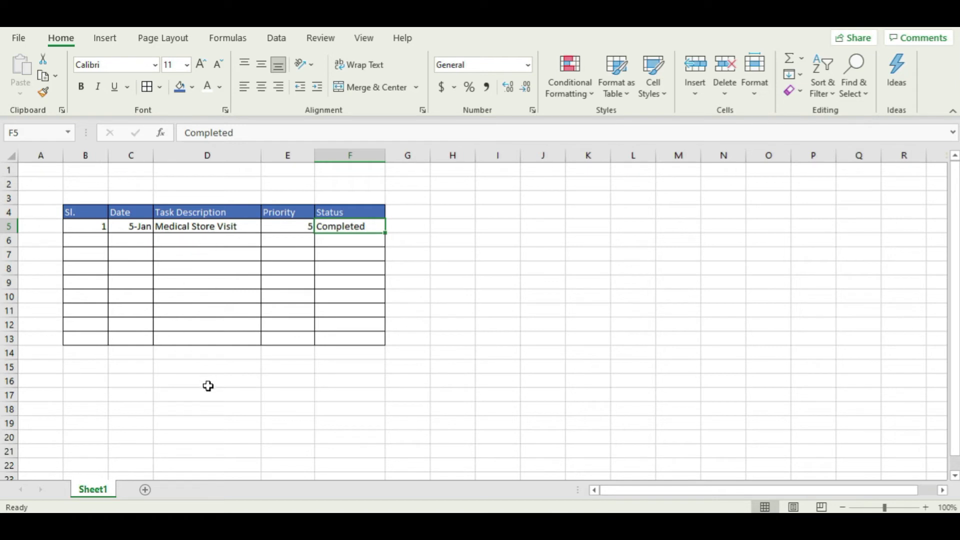
click(292, 225)
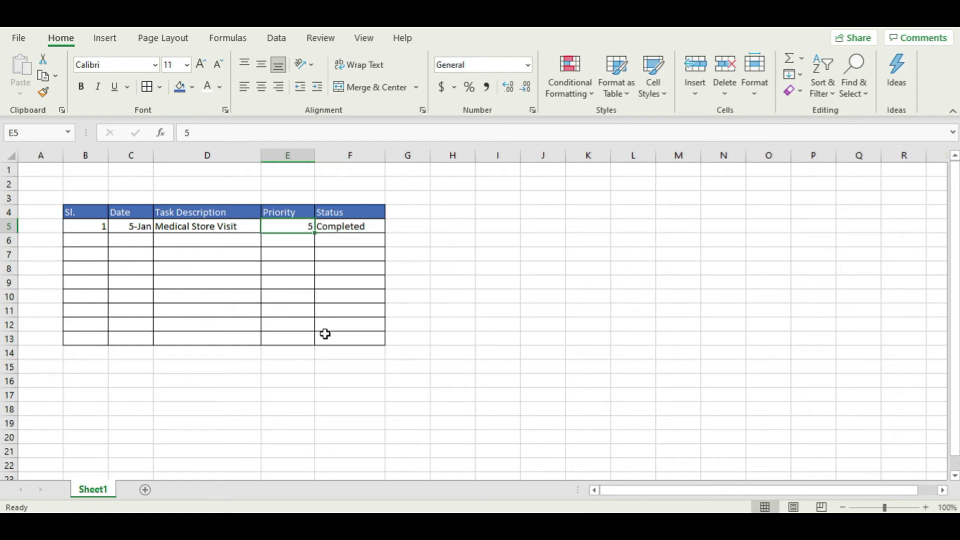
click(343, 226)
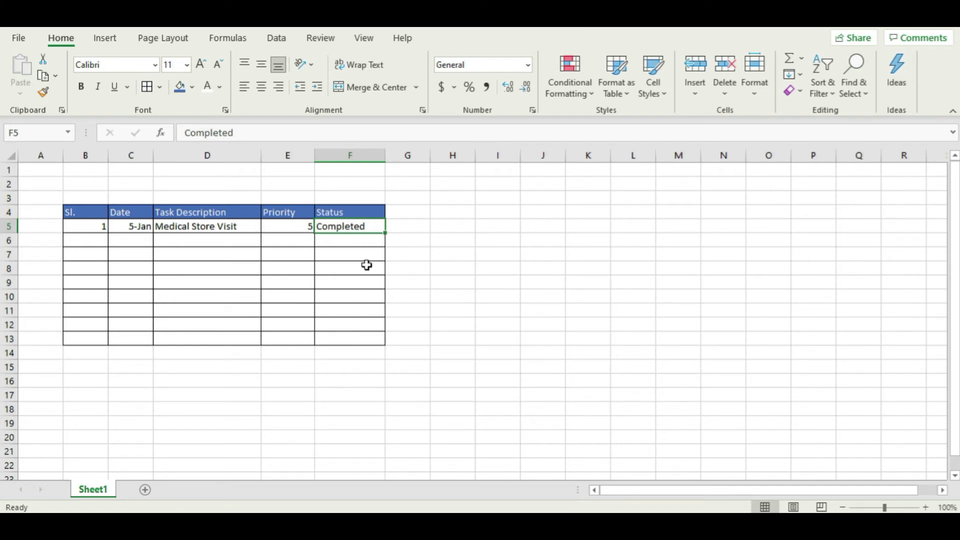
click(317, 280)
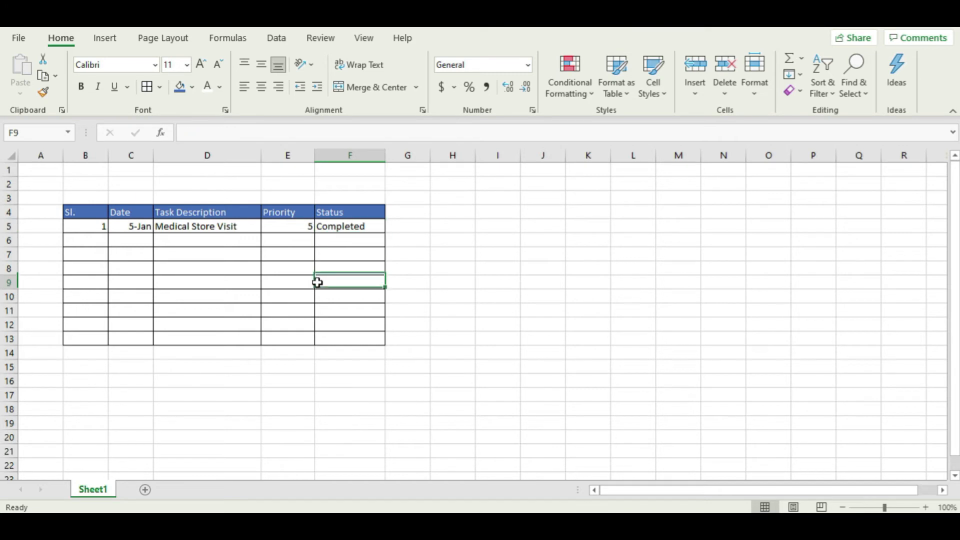
click(307, 227)
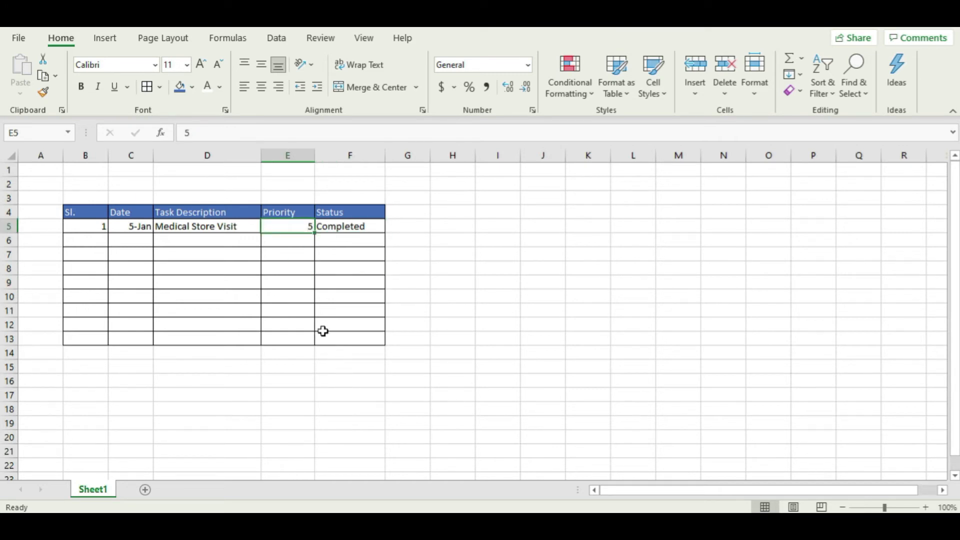
click(371, 231)
click(352, 267)
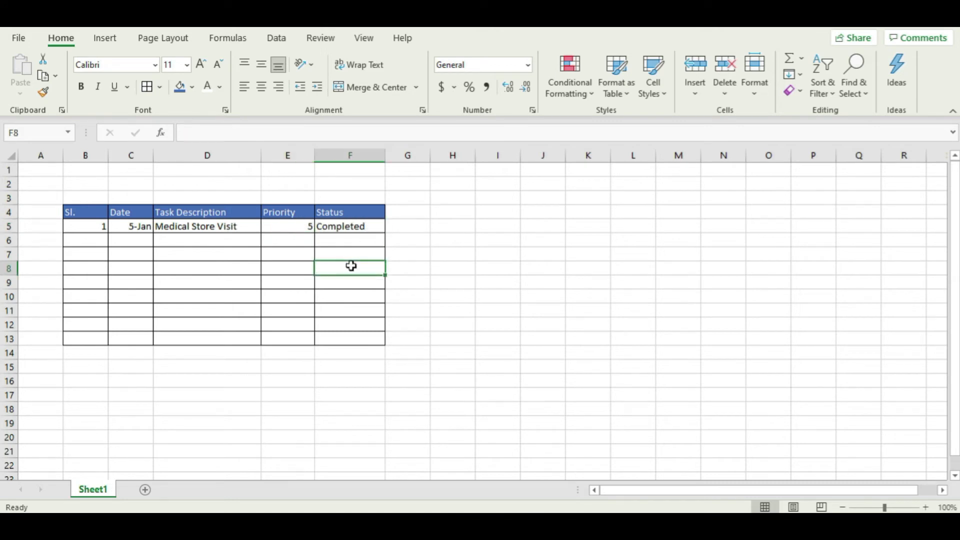
click(336, 284)
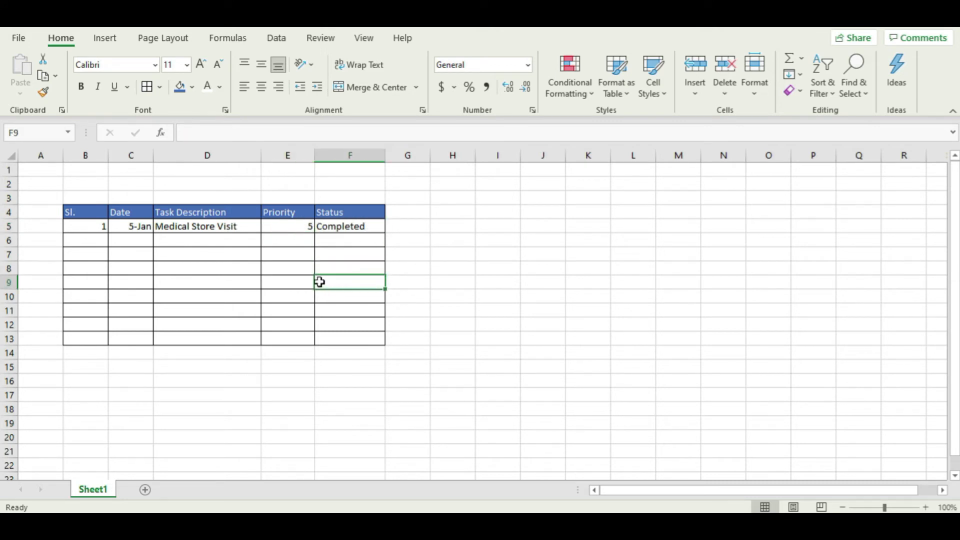
click(281, 224)
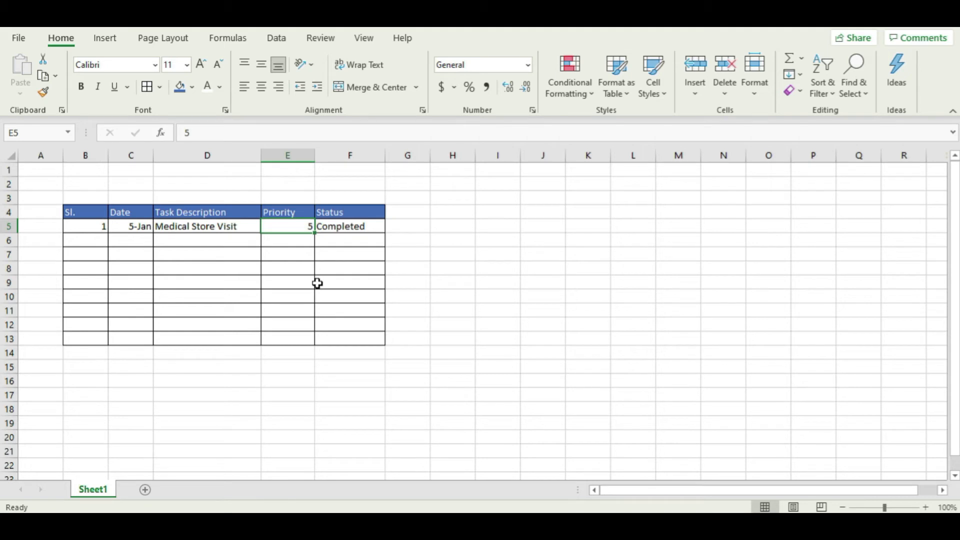
click(465, 267)
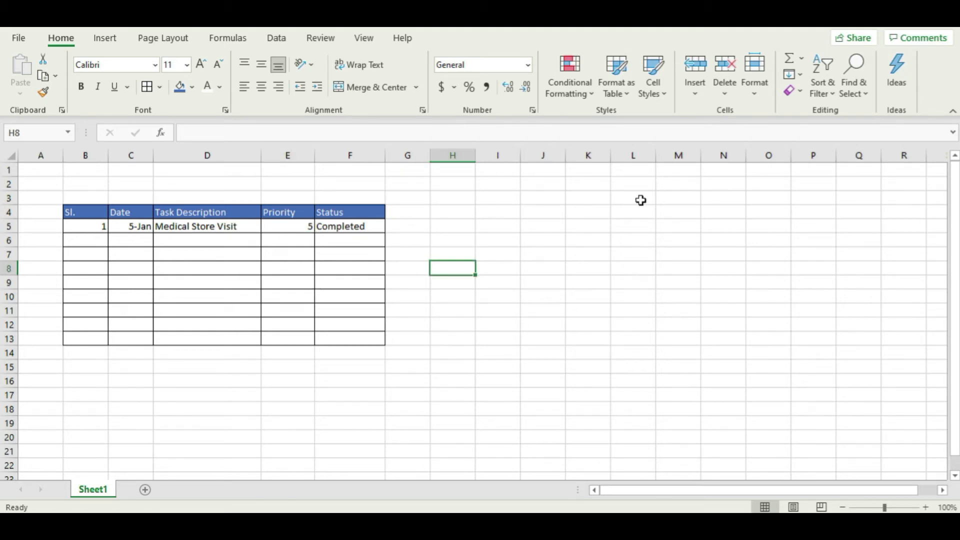
Apply All Borders to the range K1:L5 for a priority legend beside the task table
click(586, 171)
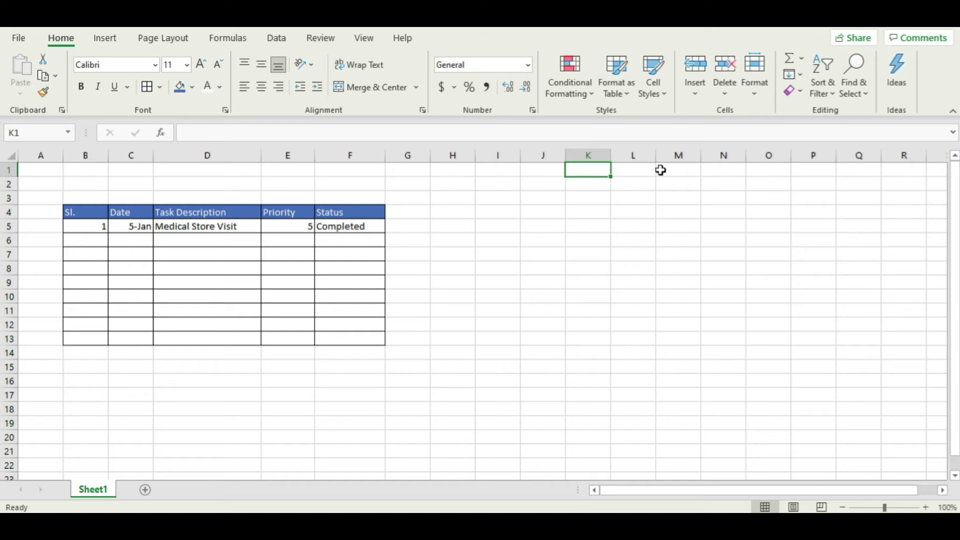
click(626, 255)
drag(591, 170, 640, 228)
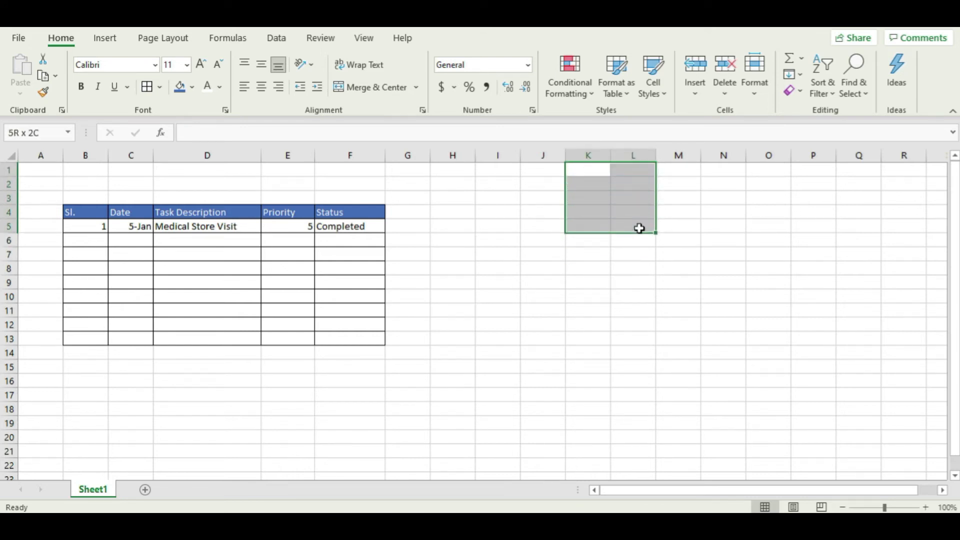
click(145, 86)
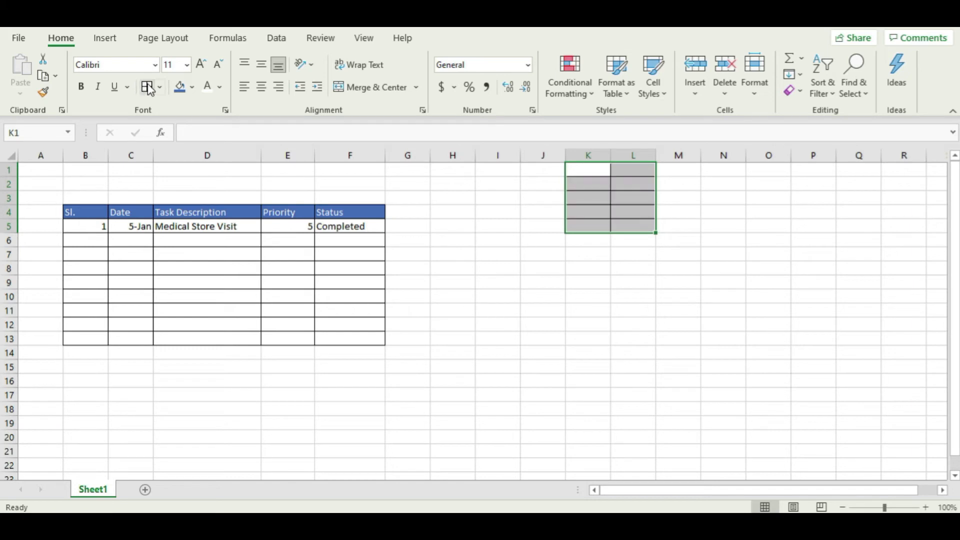
click(633, 324)
Enter the heading Priority in cell K1 of the legend
click(601, 170)
text(P)
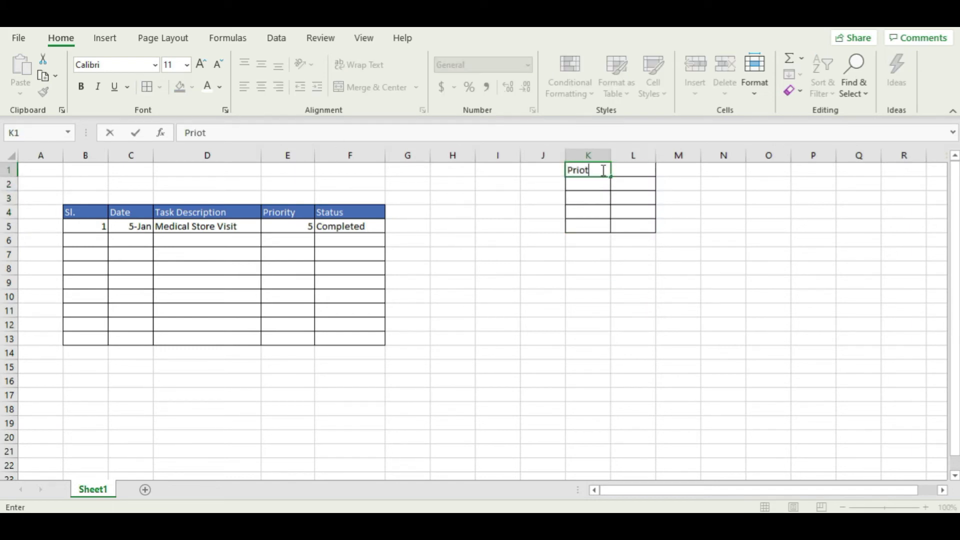
text(riority)
key(Return)
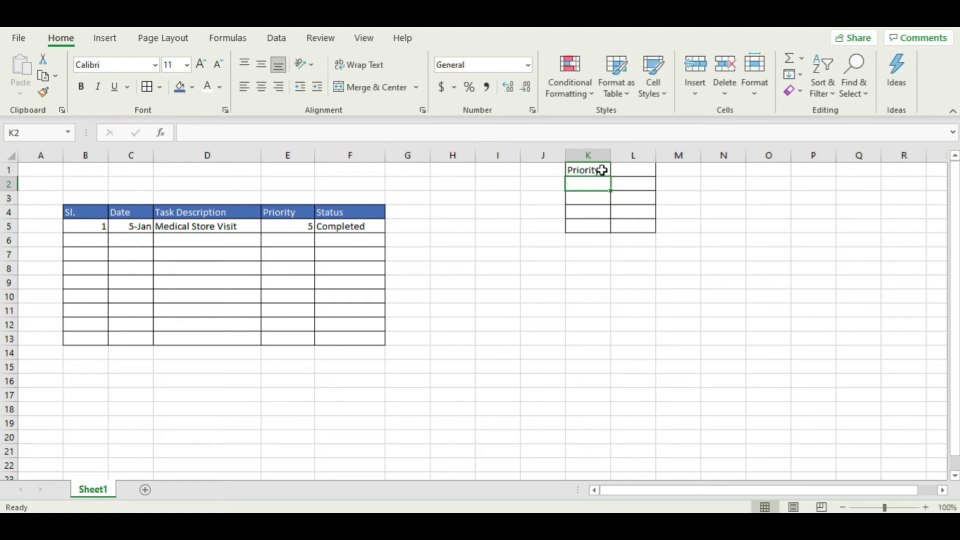
List the priority levels 0, 1, 2, 3, 4 and 5 down cells K2:K7
text(0)
key(Return)
text(1)
key(Return)
text(2)
key(Return)
text(3)
key(Return)
text(4)
key(Return)
text(5)
key(Return)
Extend All Borders over the full legend range K1:L7
drag(602, 170, 640, 252)
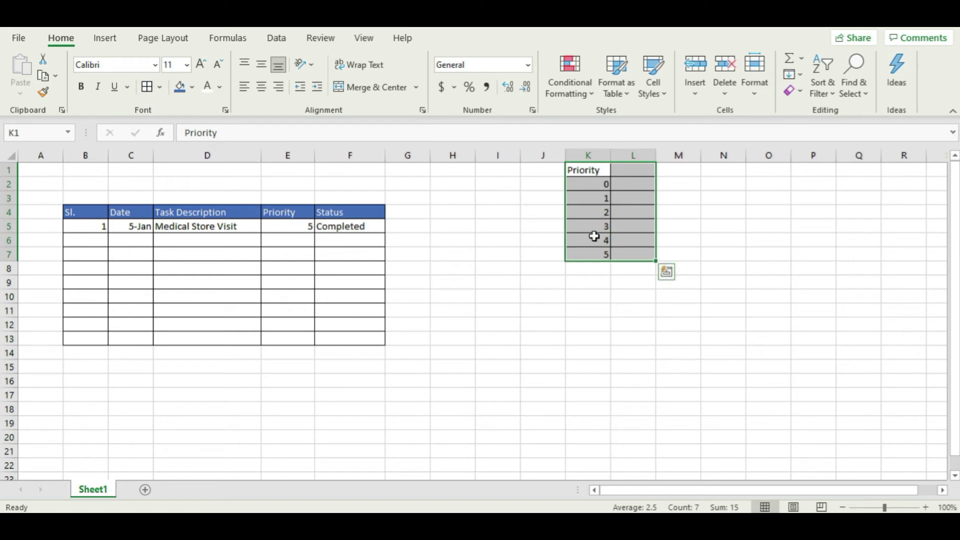
click(588, 185)
Merge and center the Priority heading across K1:L1 and give it a blue fill with white text
drag(591, 170, 638, 169)
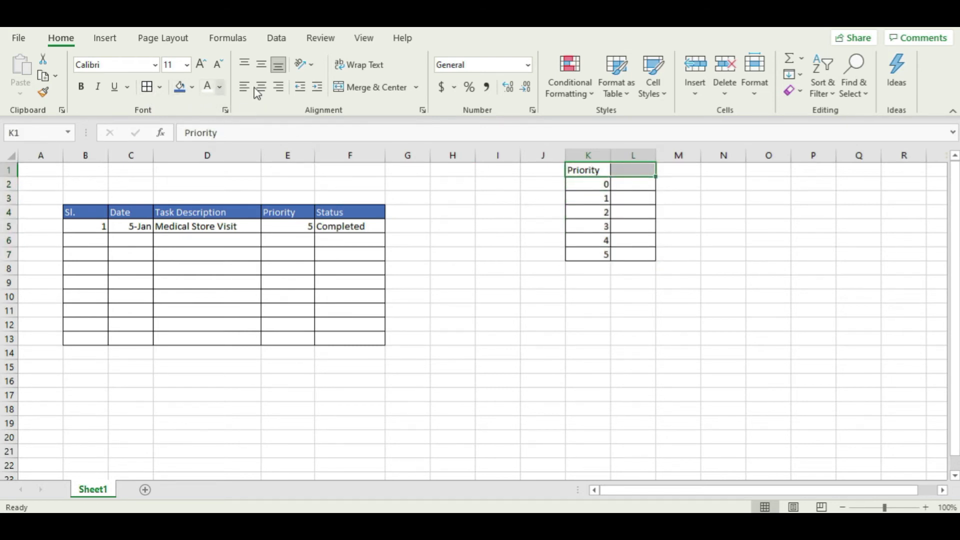
click(351, 90)
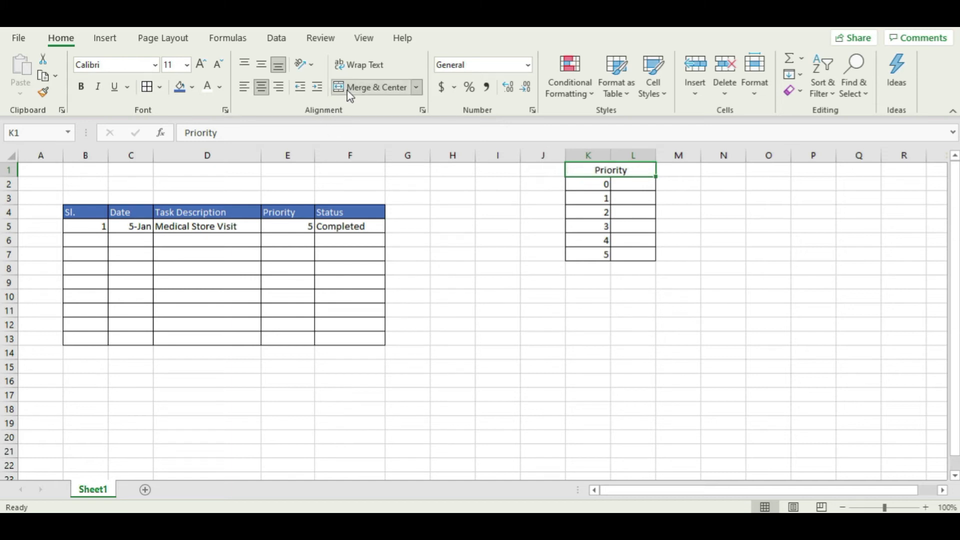
click(181, 90)
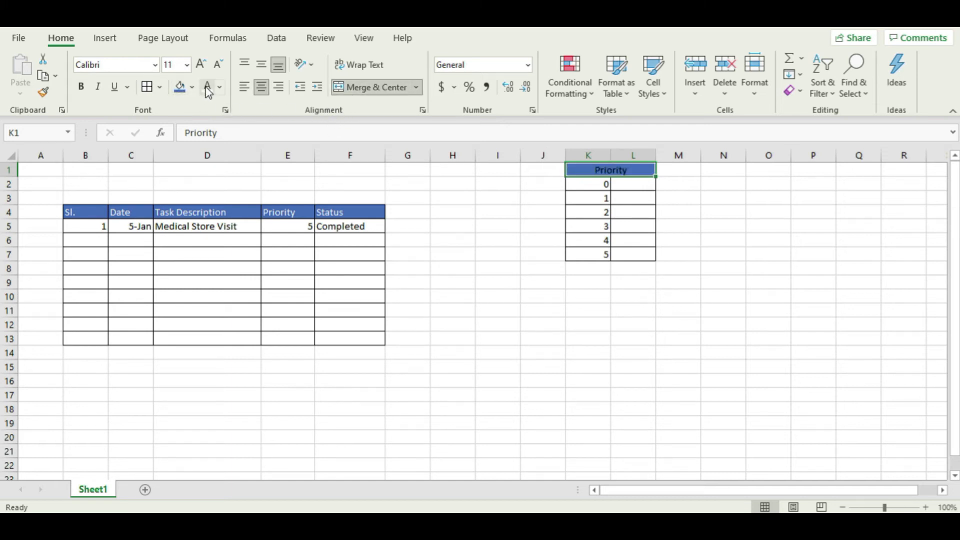
click(593, 212)
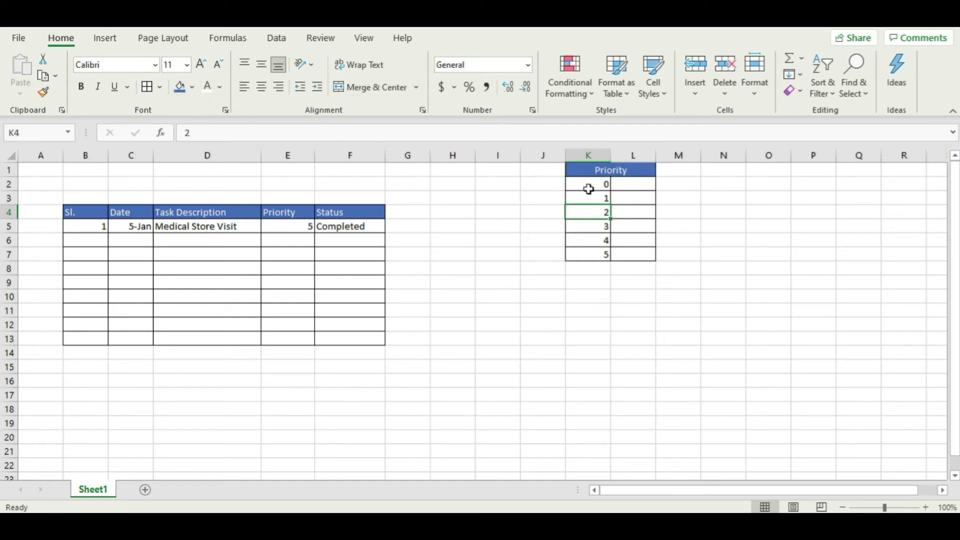
Describe priority 1 as "of least importance" in L3 and priority 5 as "highest importance" in L7
click(646, 195)
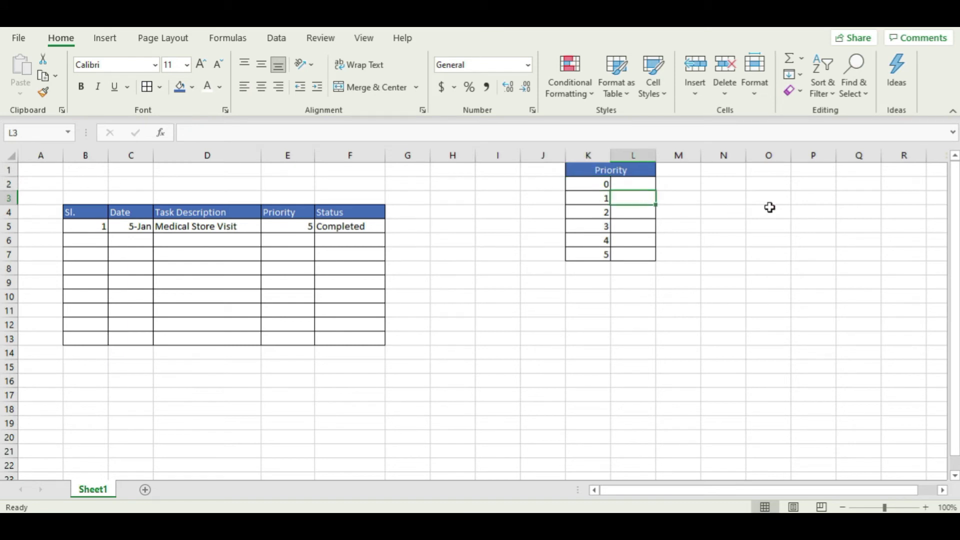
text(least )
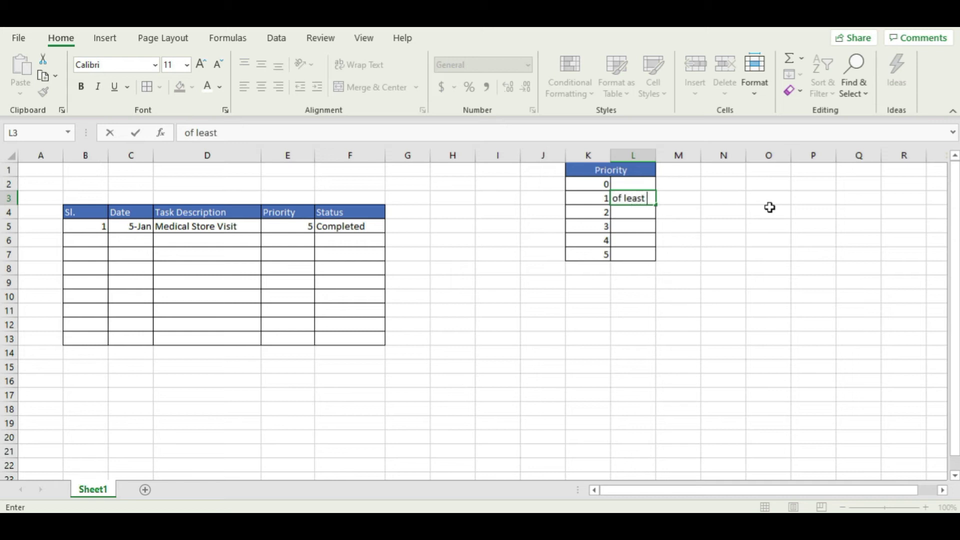
text(importan)
key(Return)
key(Return)
key(Return)
key(Return)
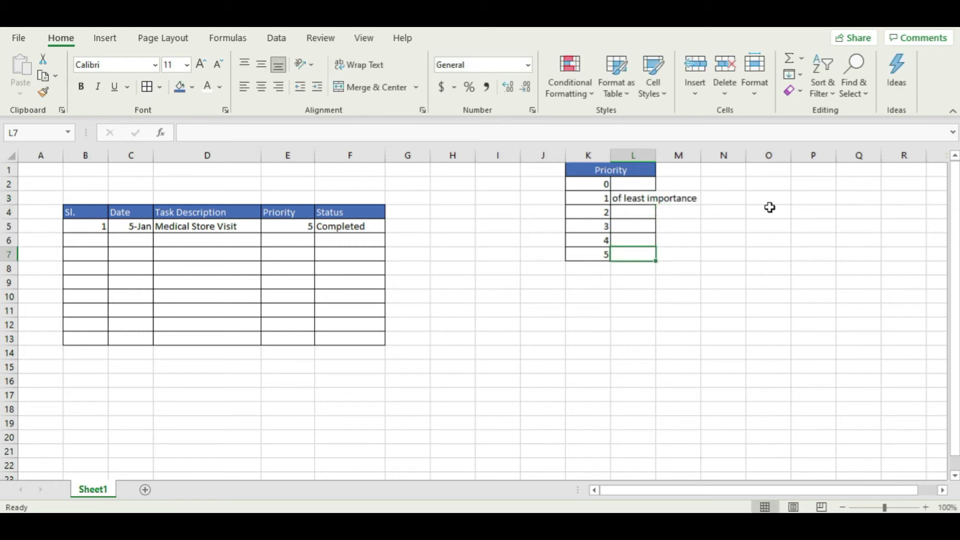
text(highe)
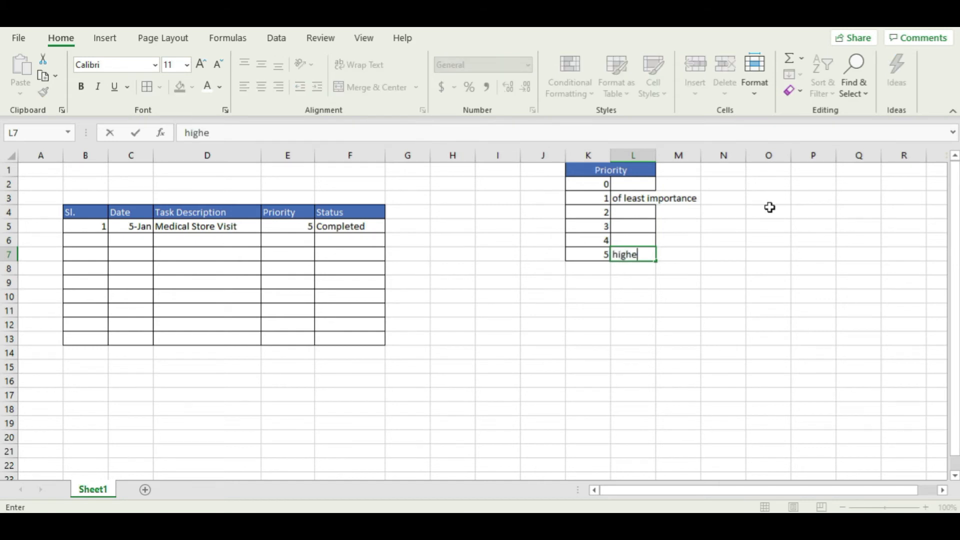
text(st importance)
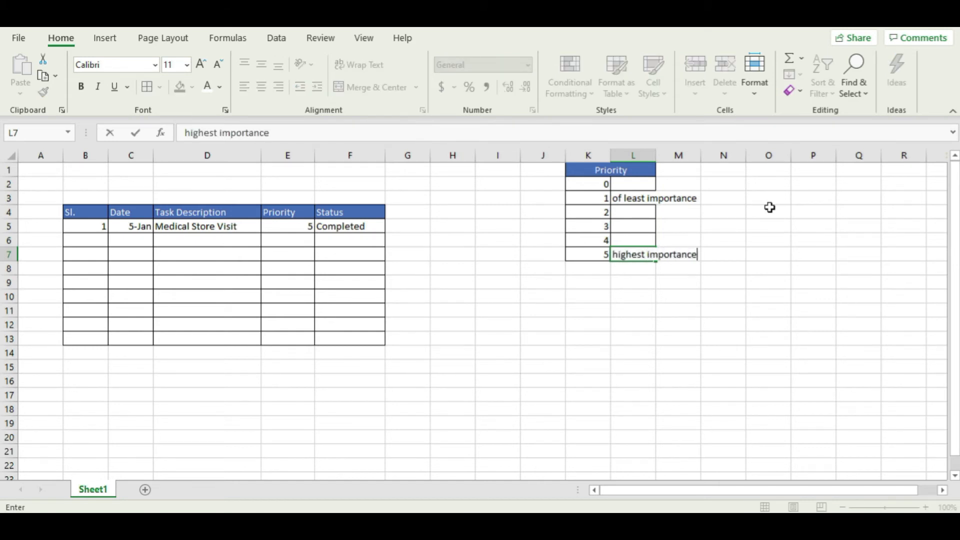
key(Return)
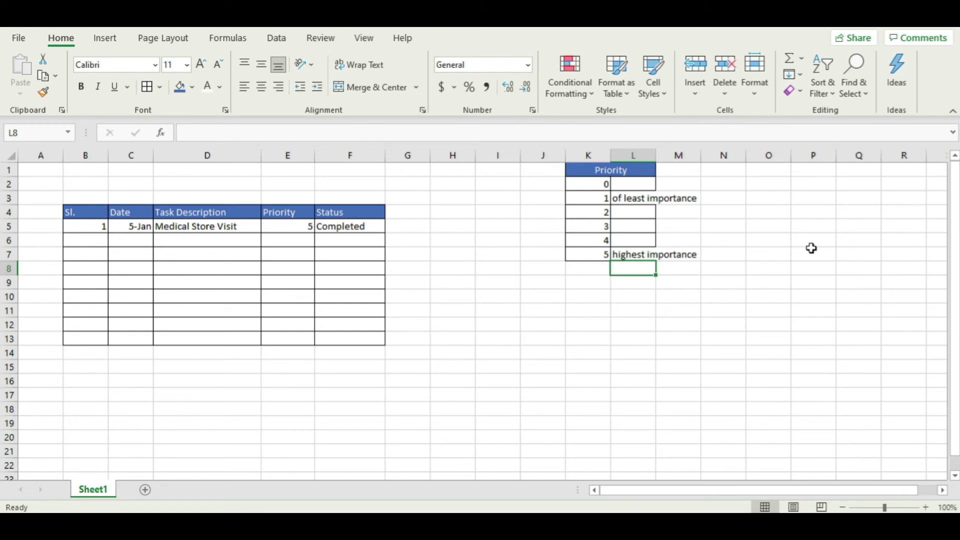
click(359, 201)
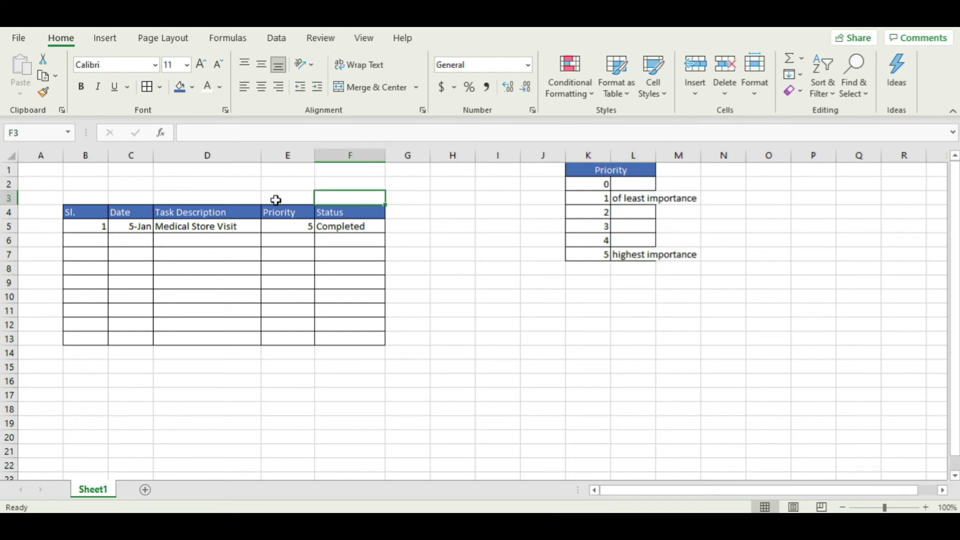
click(220, 197)
drag(94, 199, 349, 200)
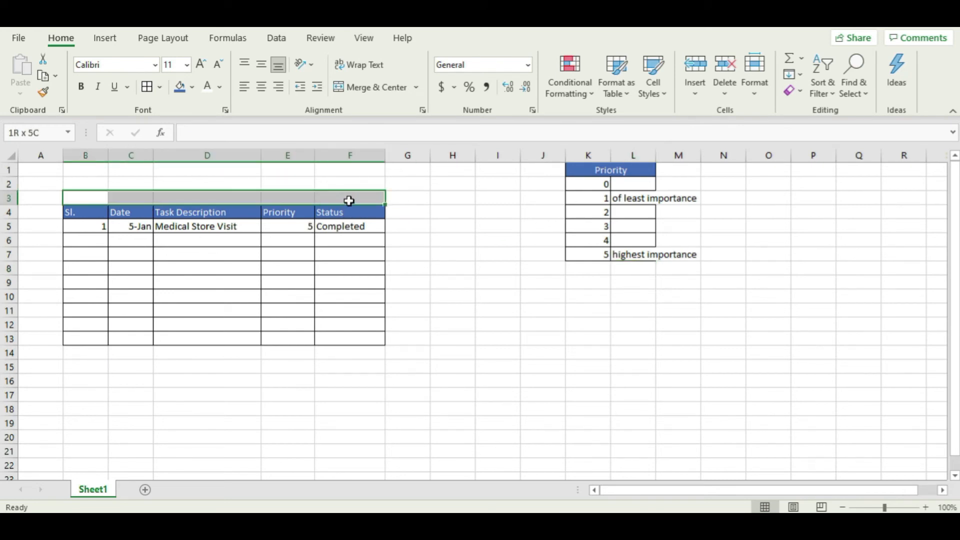
click(370, 87)
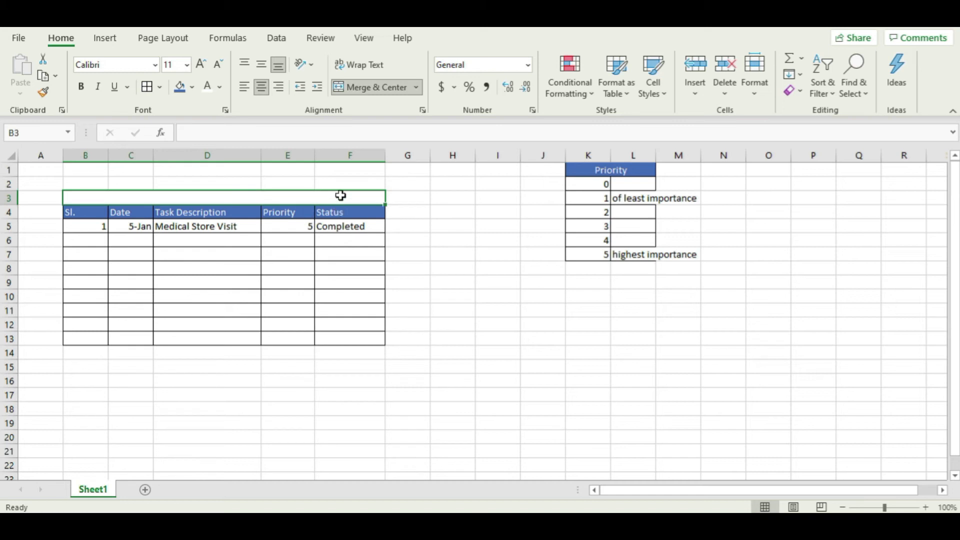
click(379, 87)
click(422, 255)
click(96, 196)
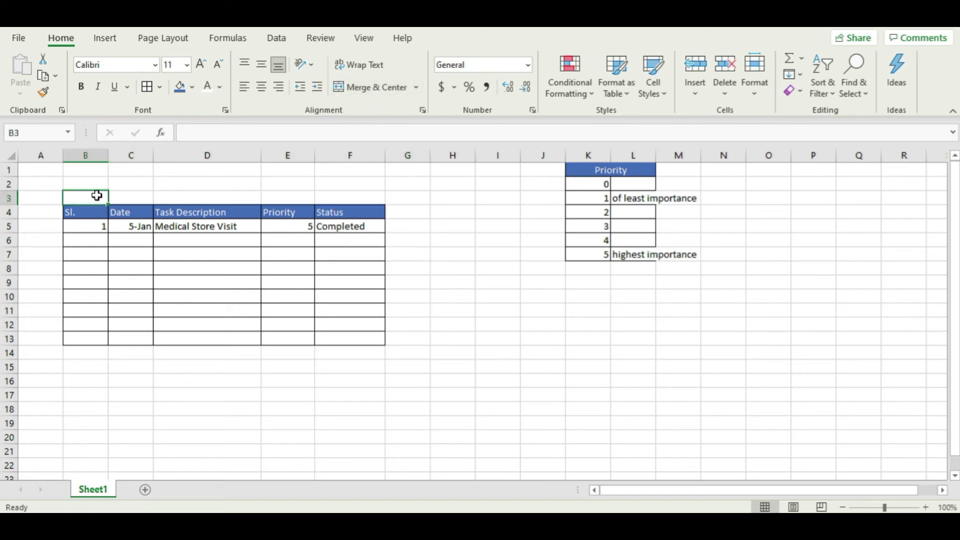
Merge and center cells B3:F3 directly above the task table's header row
drag(97, 195, 351, 197)
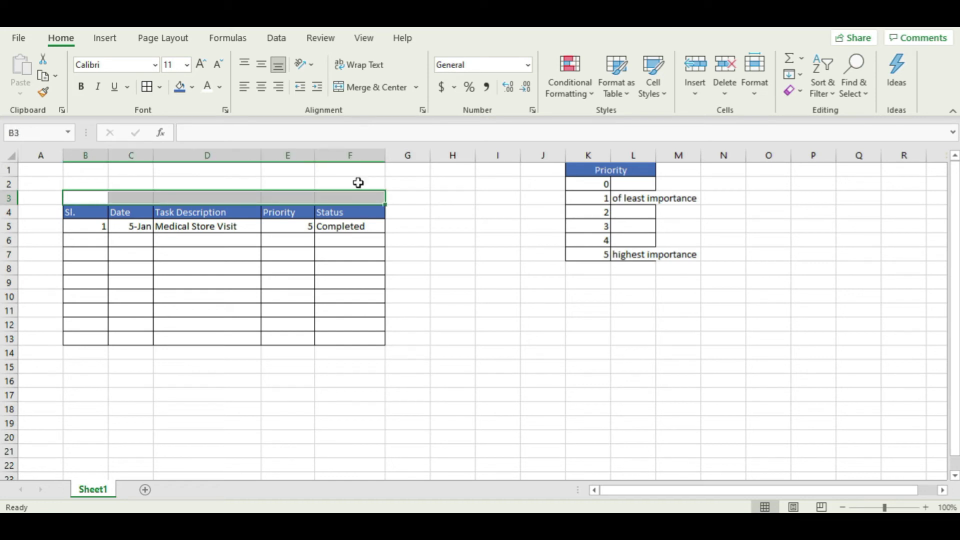
click(374, 93)
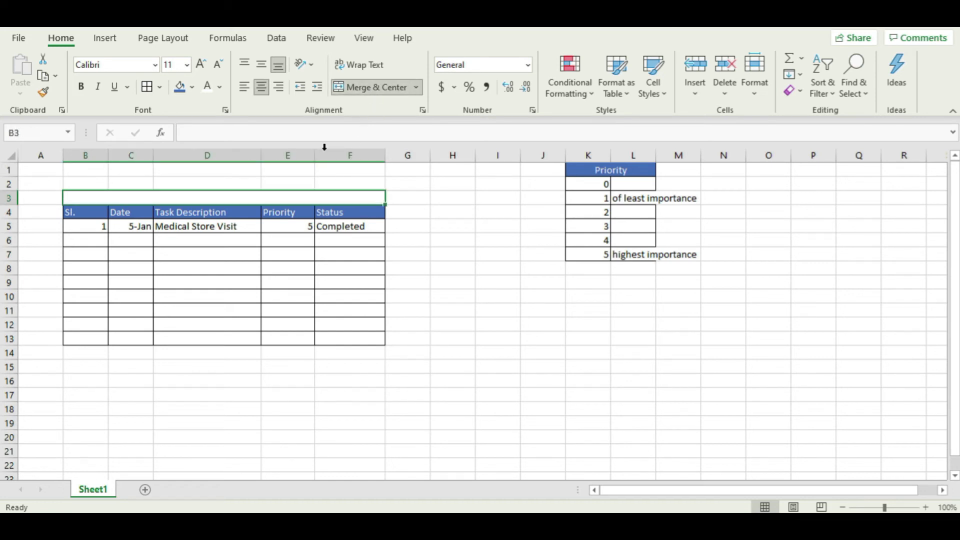
click(438, 254)
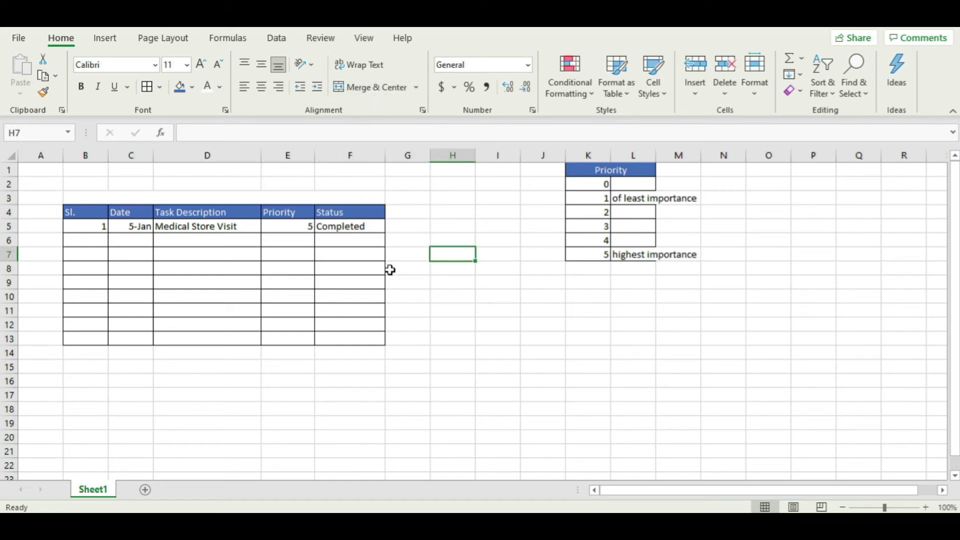
Enter the note "*priority 1 being least important and 5 of highest importance" in the merged row above the task table
click(307, 195)
double_click(322, 195)
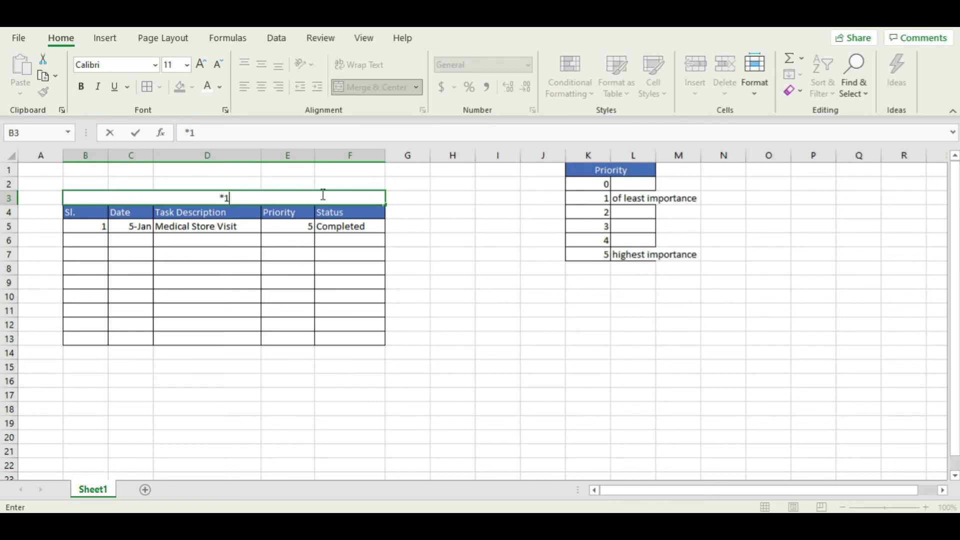
text(being least)
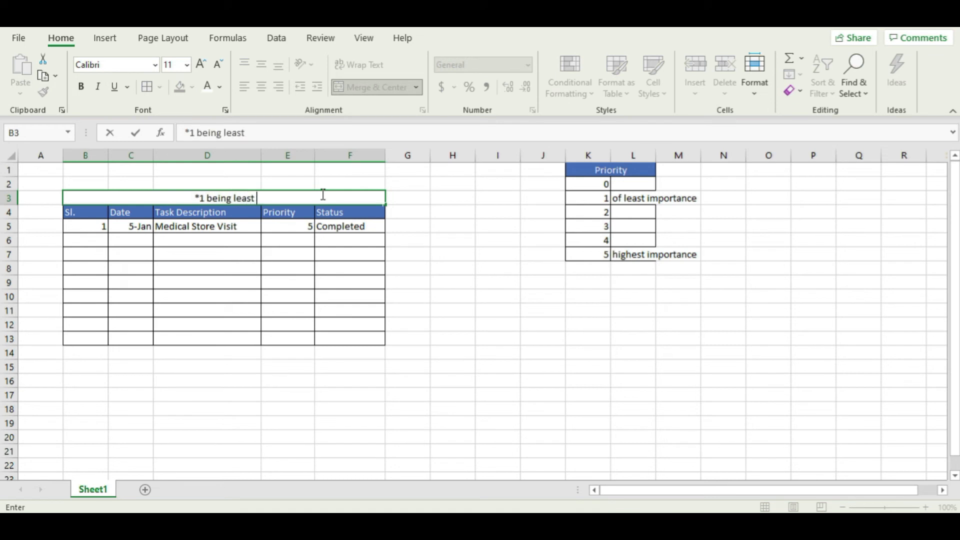
text( impor)
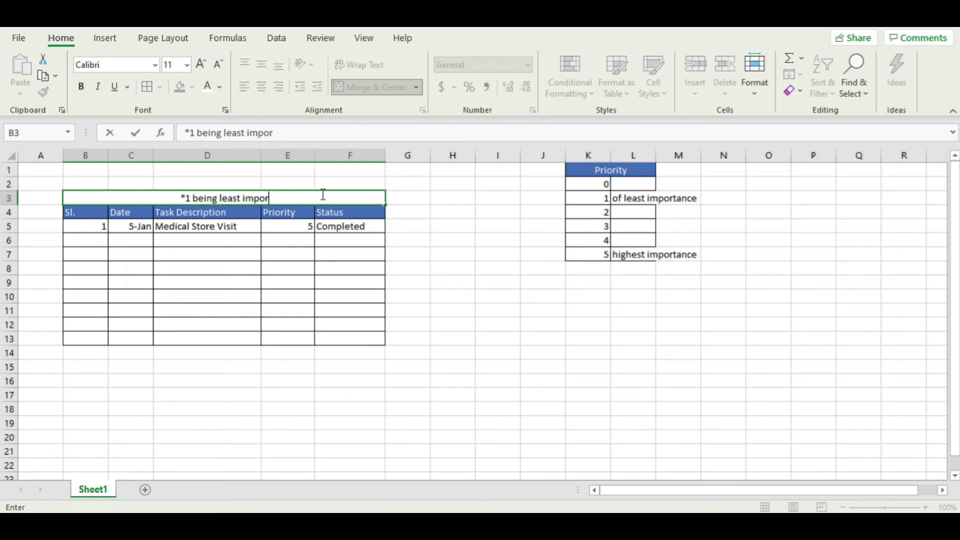
text(tant and 5 of)
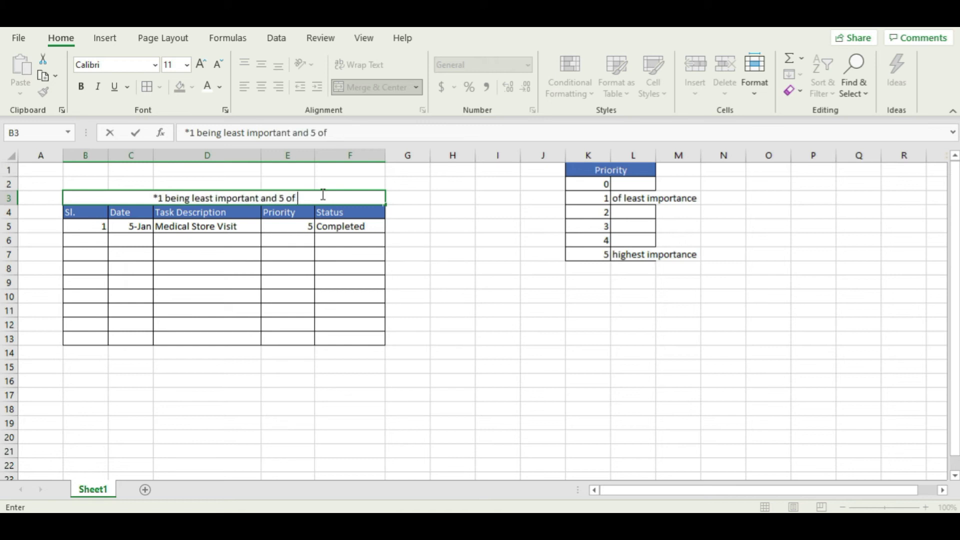
text( higher)
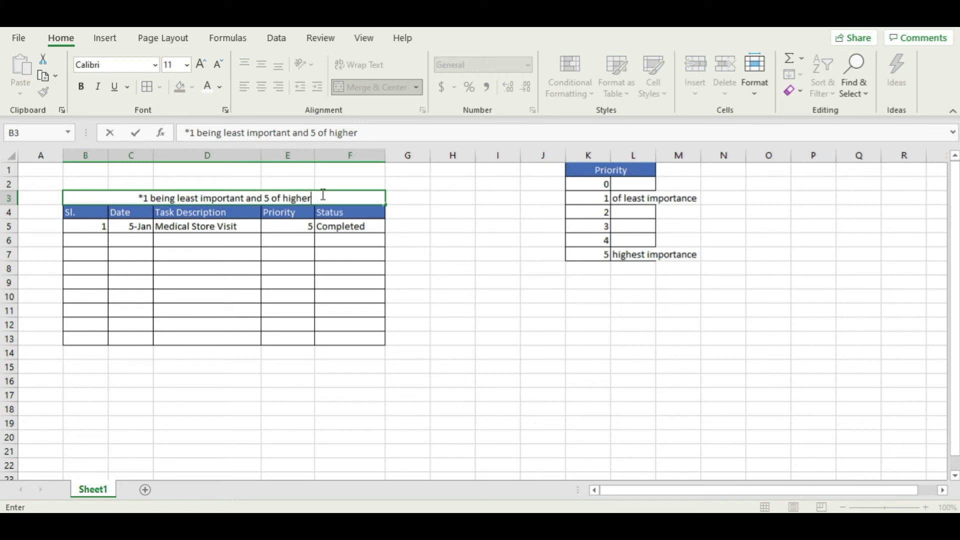
key(BackSpace)
text(st importance)
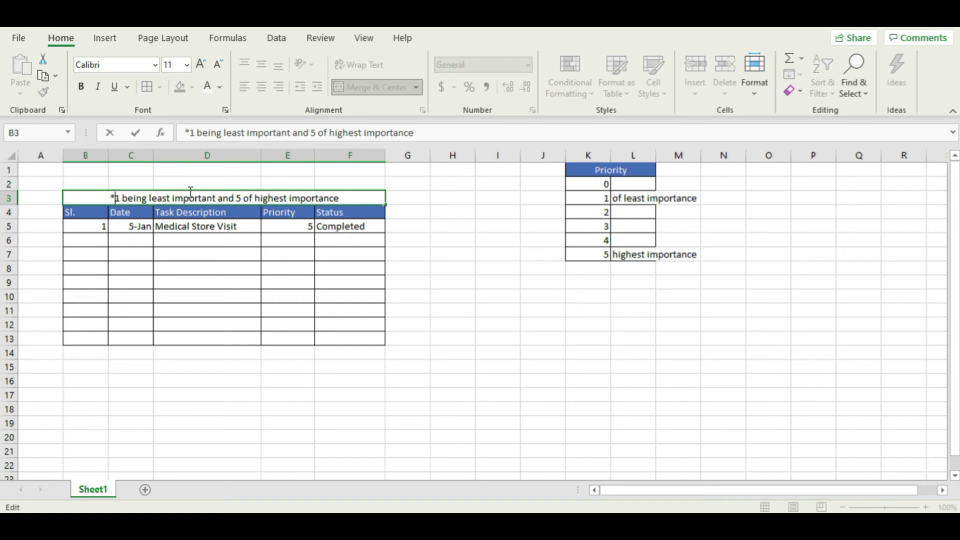
key(Home)
key(Right)
text(priority)
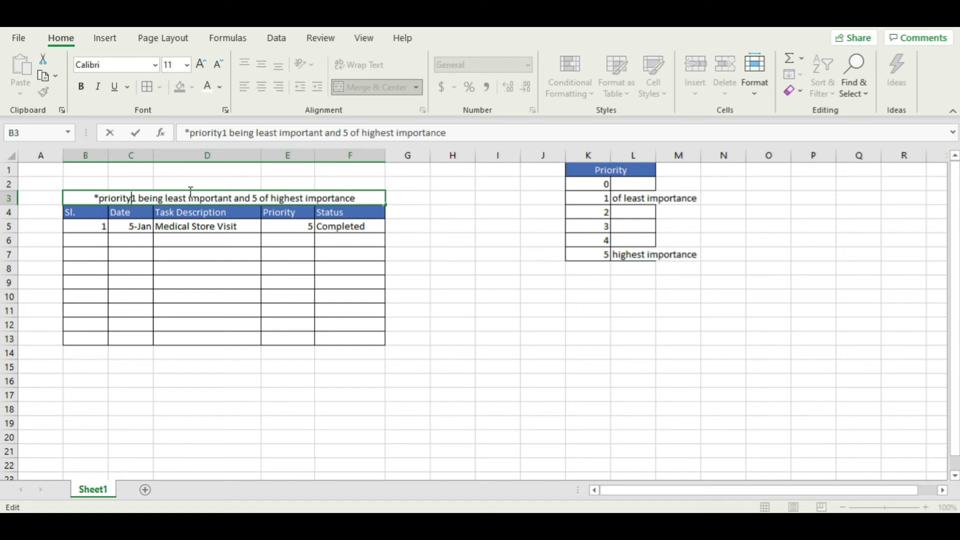
click(466, 282)
Right-align the priority note, set its font size to 9 and make it italic
click(313, 196)
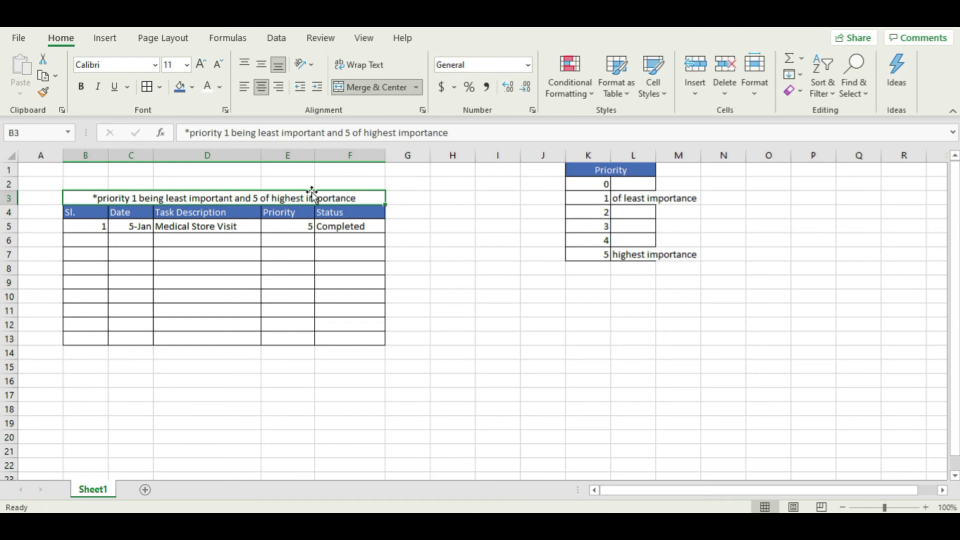
click(279, 87)
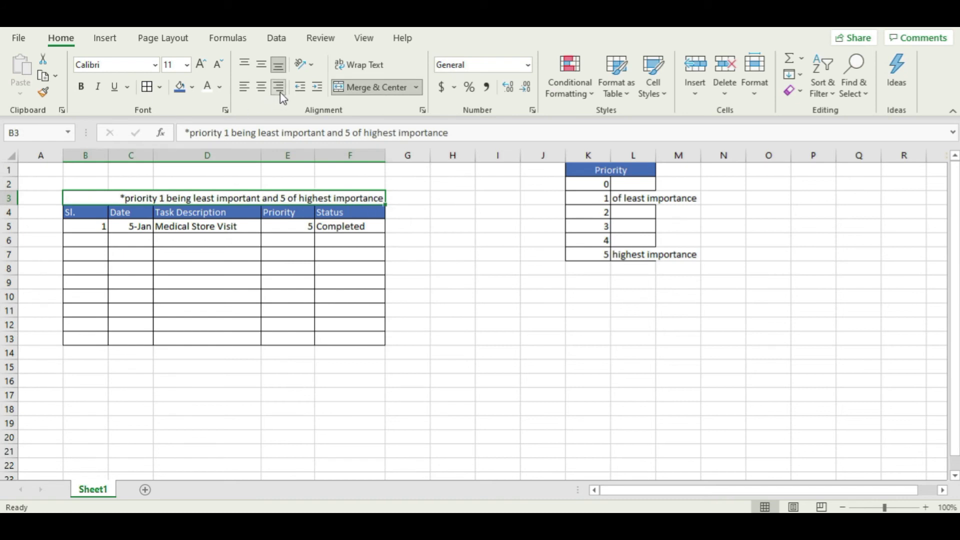
click(187, 65)
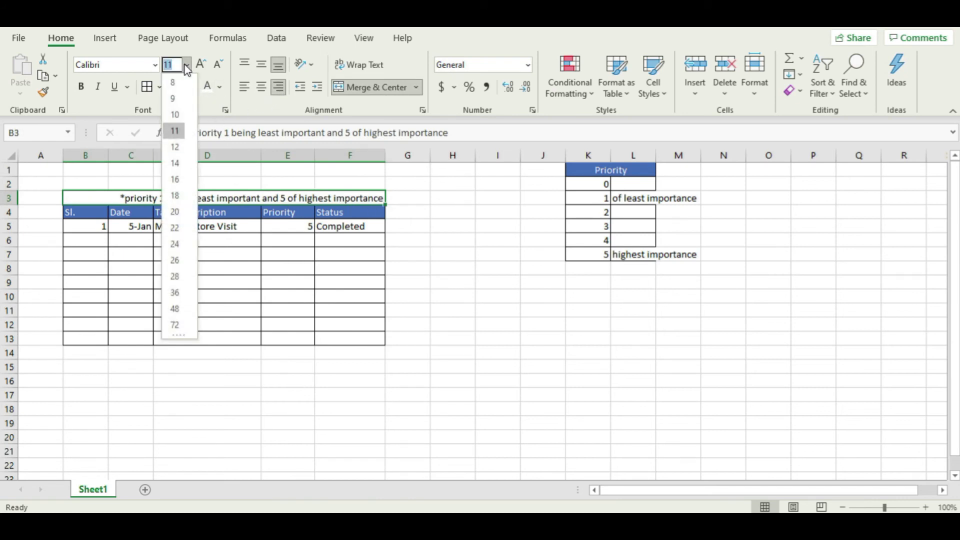
click(175, 100)
click(99, 88)
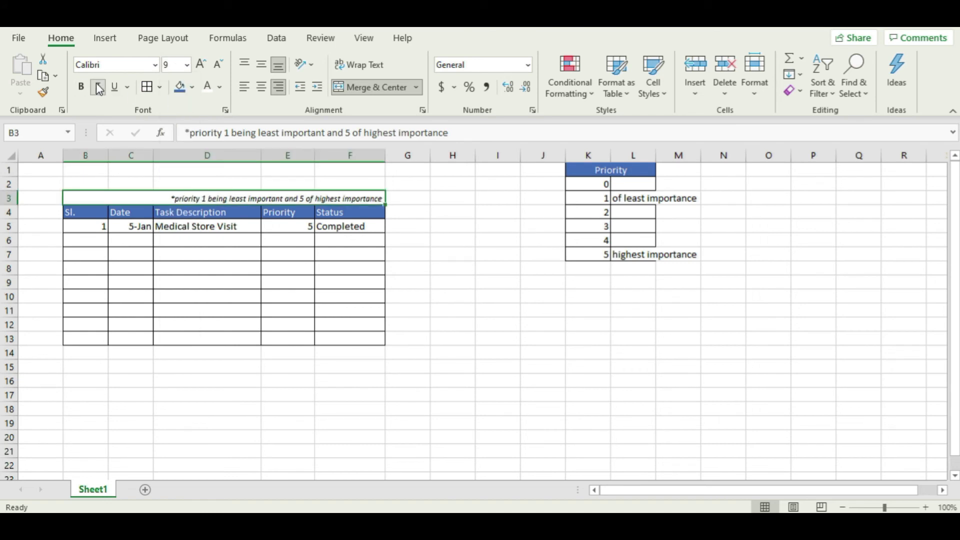
click(453, 225)
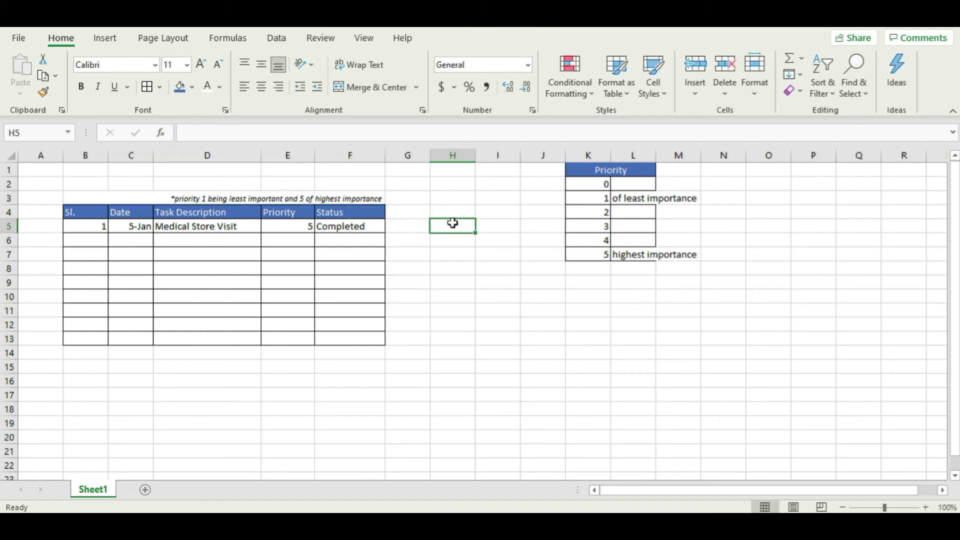
Move the priority note from row 3 to B14 below the task table and left-align it
click(292, 199)
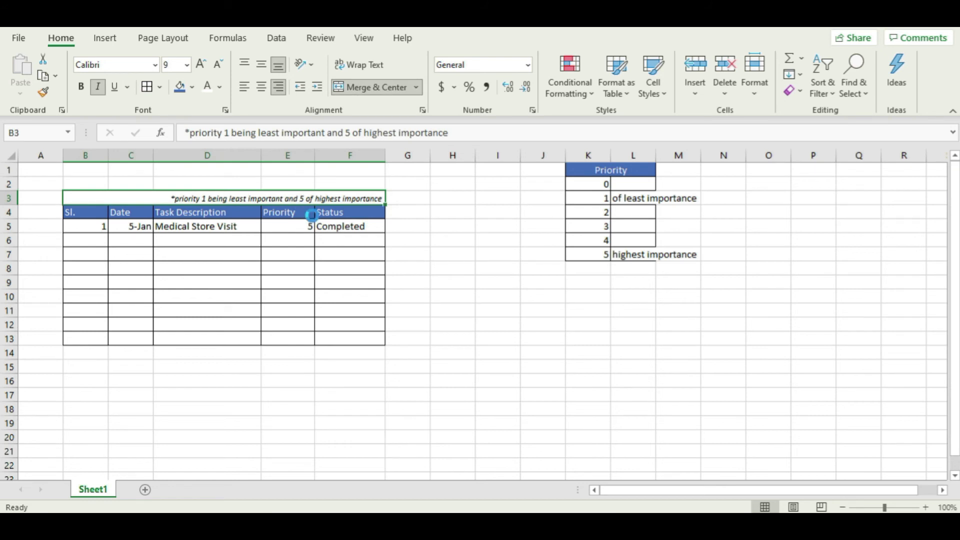
key(ctrl+x)
click(92, 354)
key(Return)
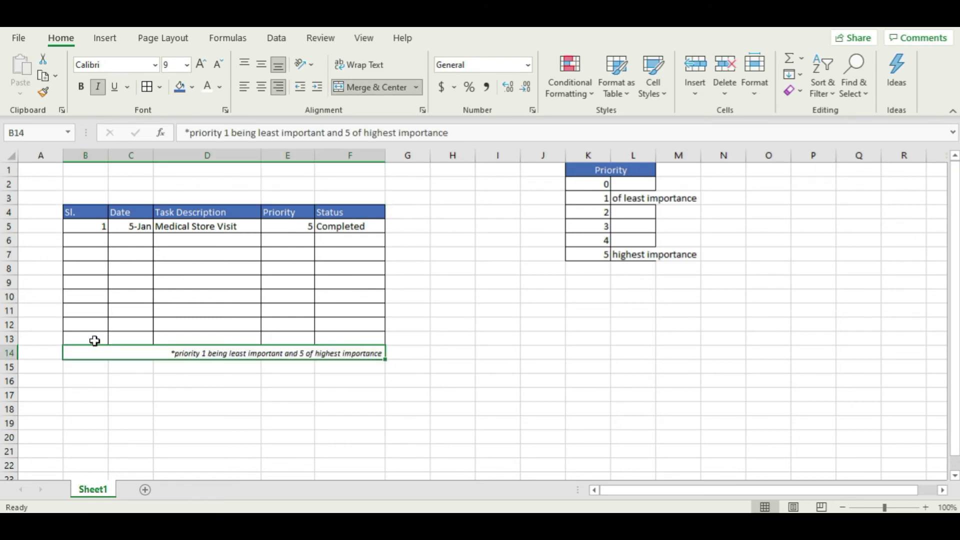
click(489, 266)
click(210, 354)
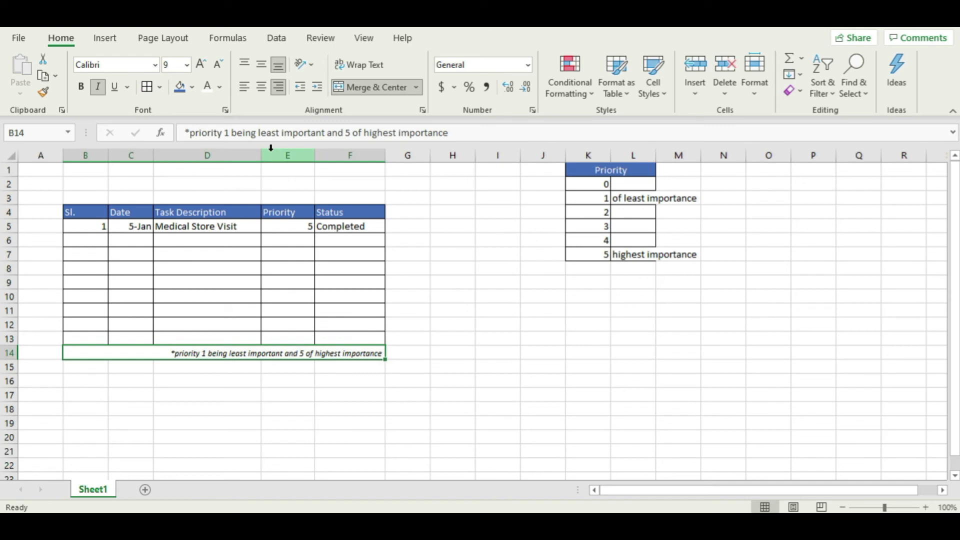
click(244, 87)
click(499, 394)
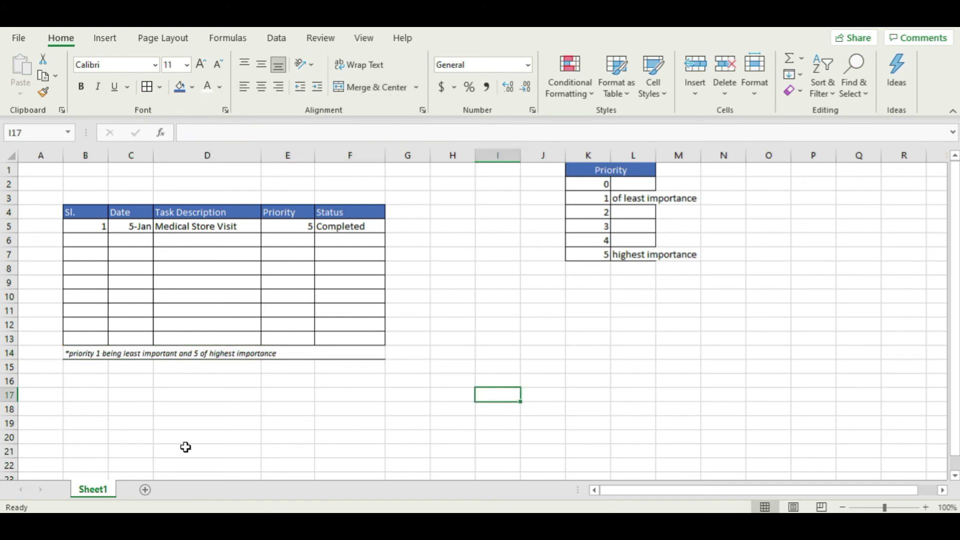
Remove all borders from the priority note in row 14
click(90, 356)
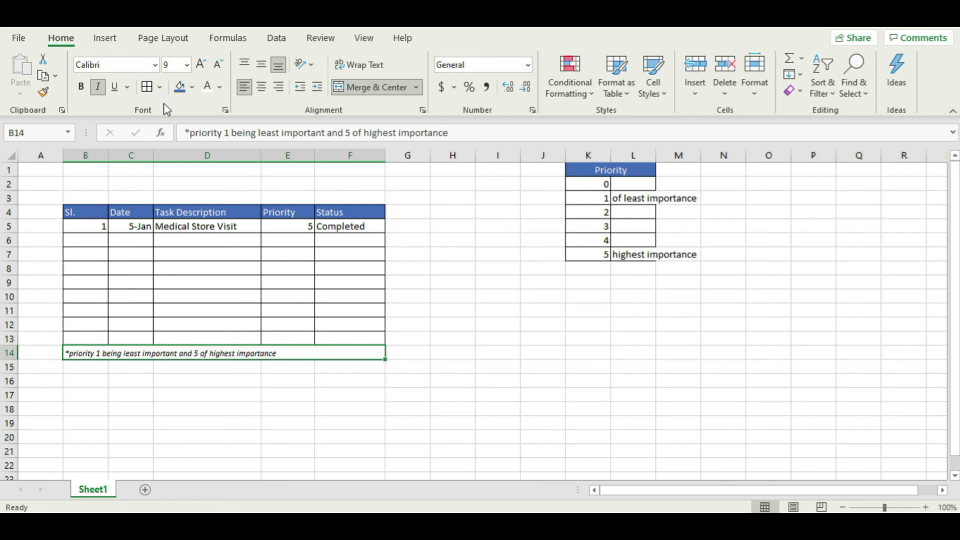
click(160, 87)
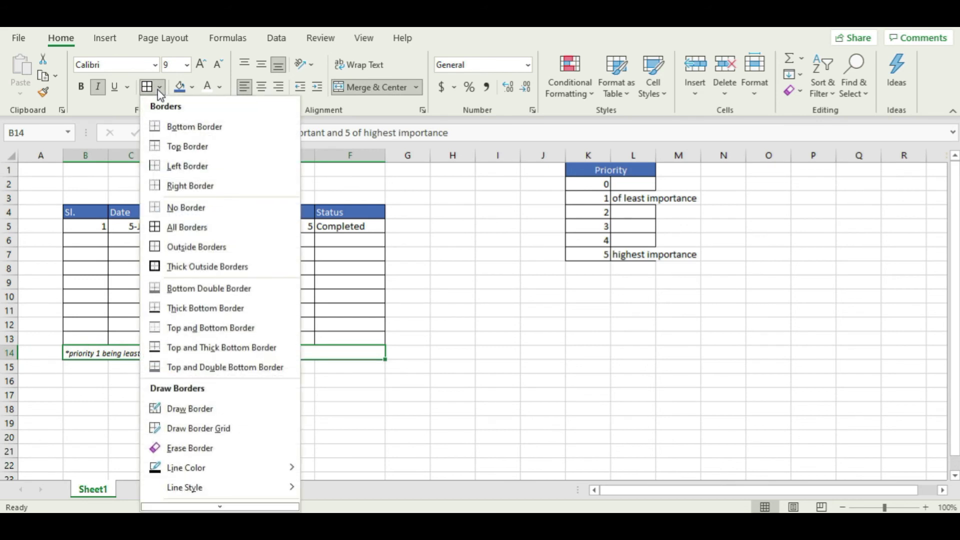
click(178, 210)
click(453, 307)
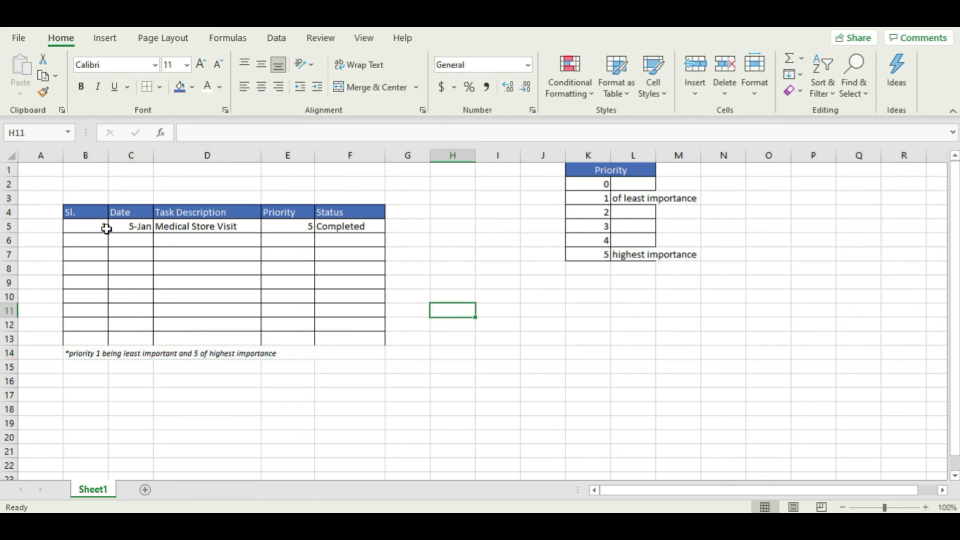
Reapply All Borders to the task table range B4:F13
drag(92, 213, 370, 337)
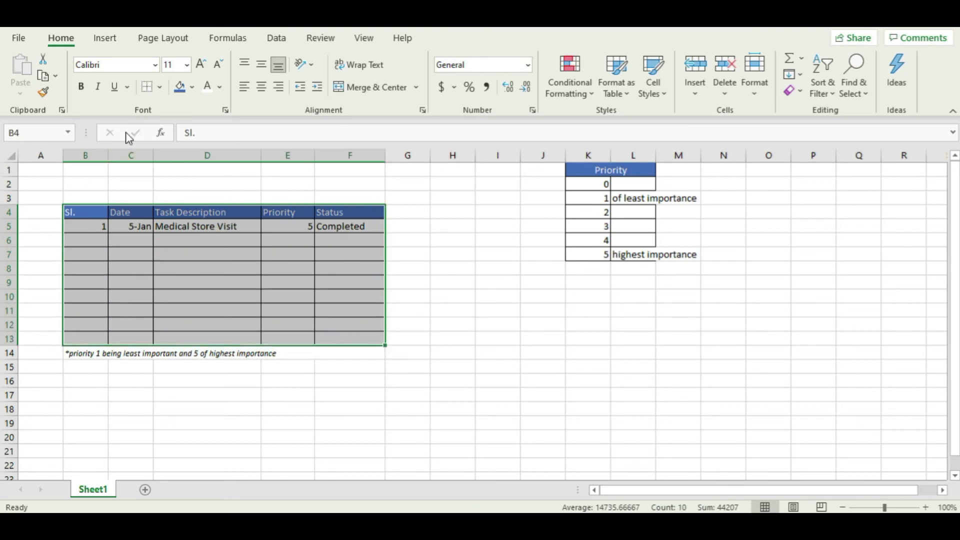
click(165, 90)
click(170, 225)
click(497, 255)
click(413, 380)
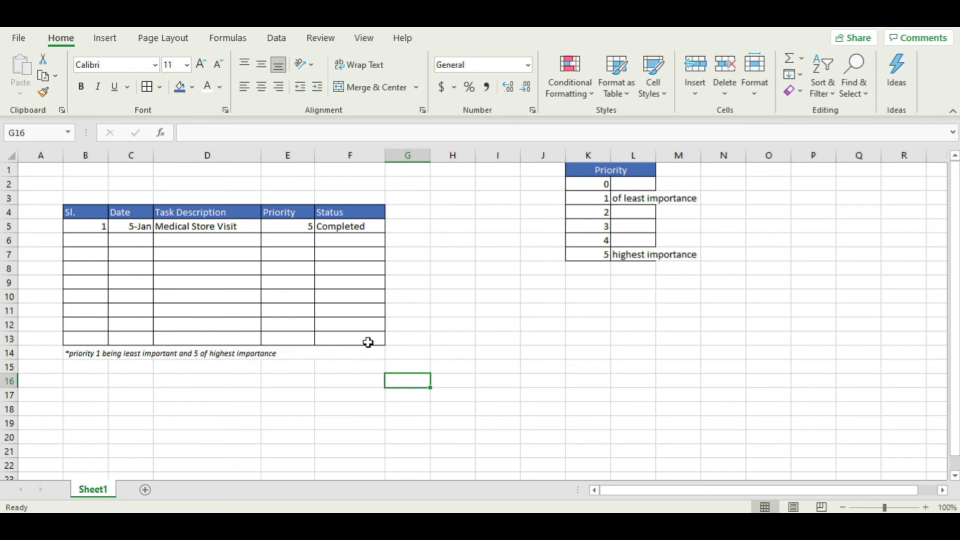
click(404, 301)
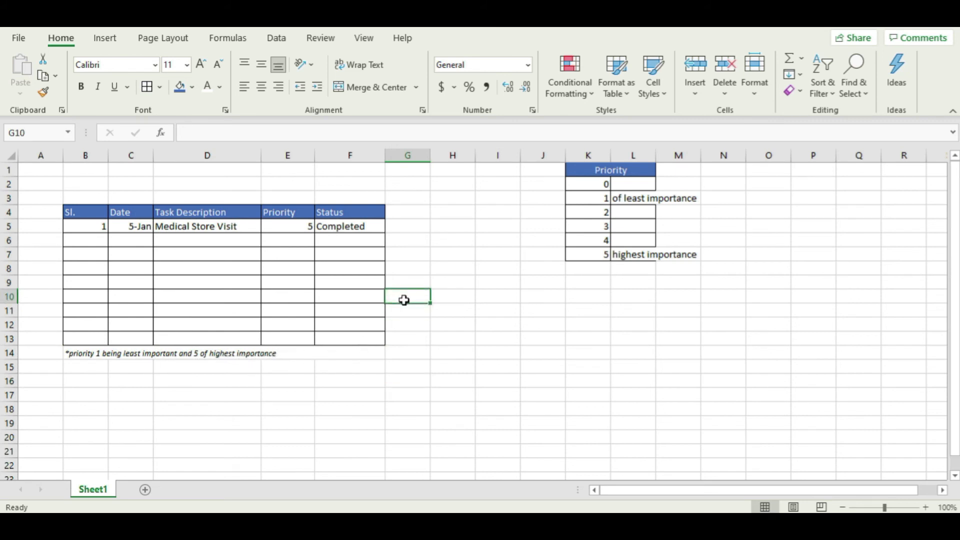
Widen column L so the priority descriptions fit inside the legend
click(680, 267)
drag(655, 159, 711, 158)
click(415, 275)
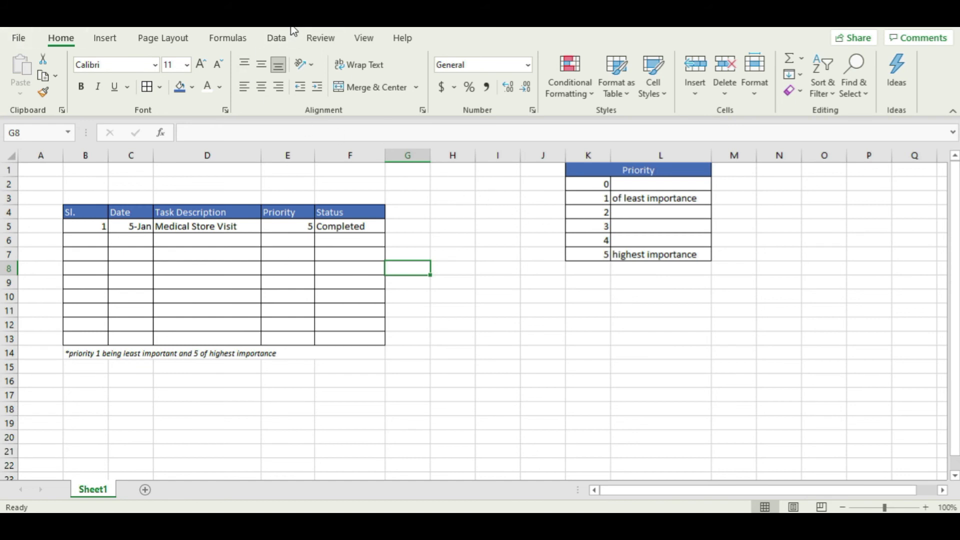
key(Right)
key(Up)
key(Up)
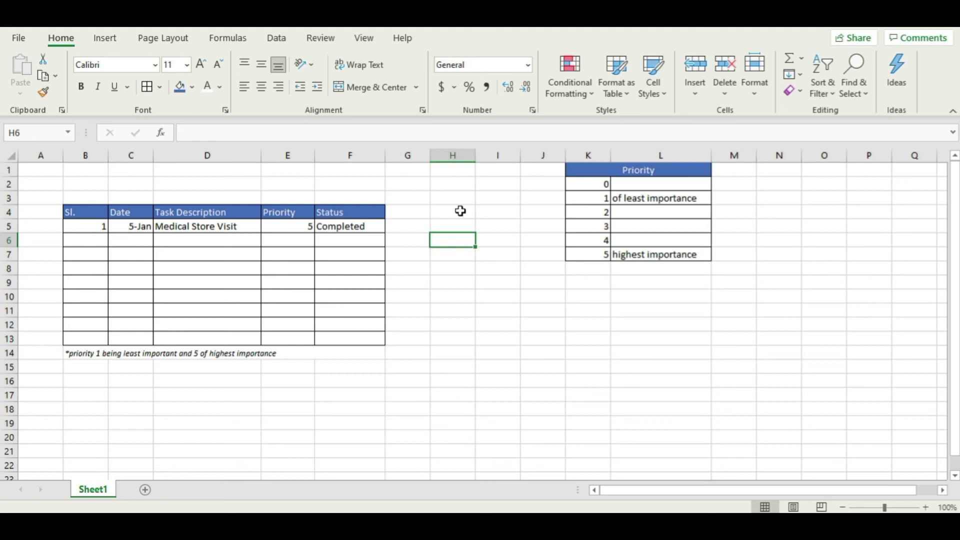
key(Right)
key(Up)
key(Up)
key(Up)
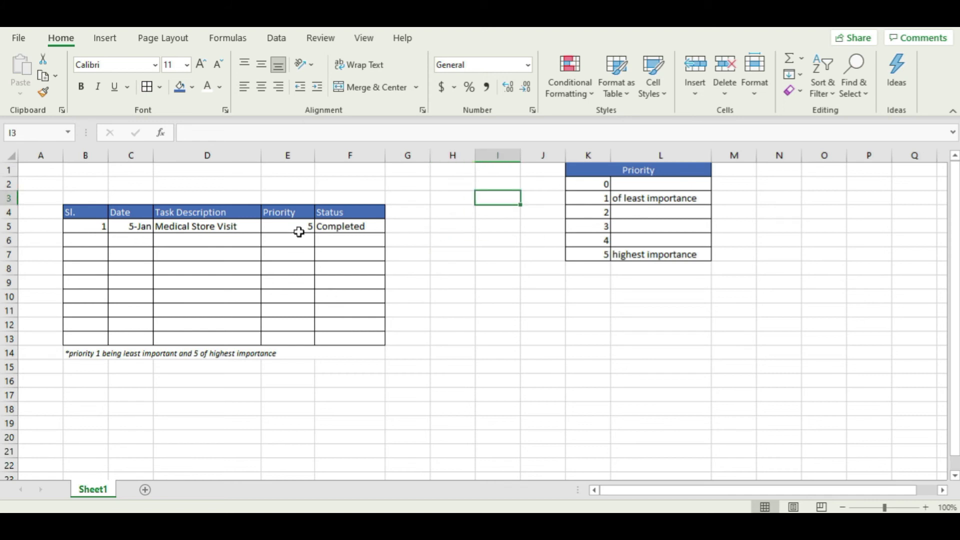
click(550, 244)
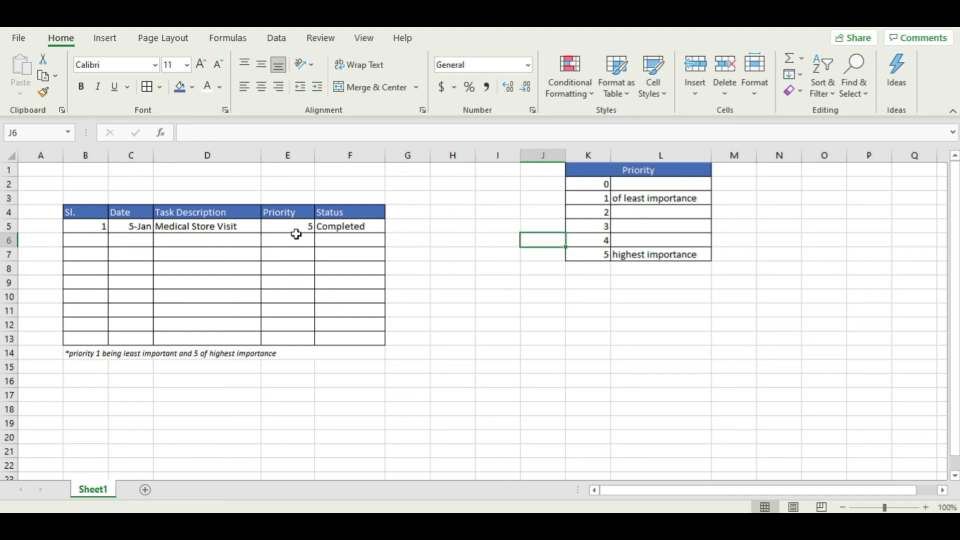
click(303, 226)
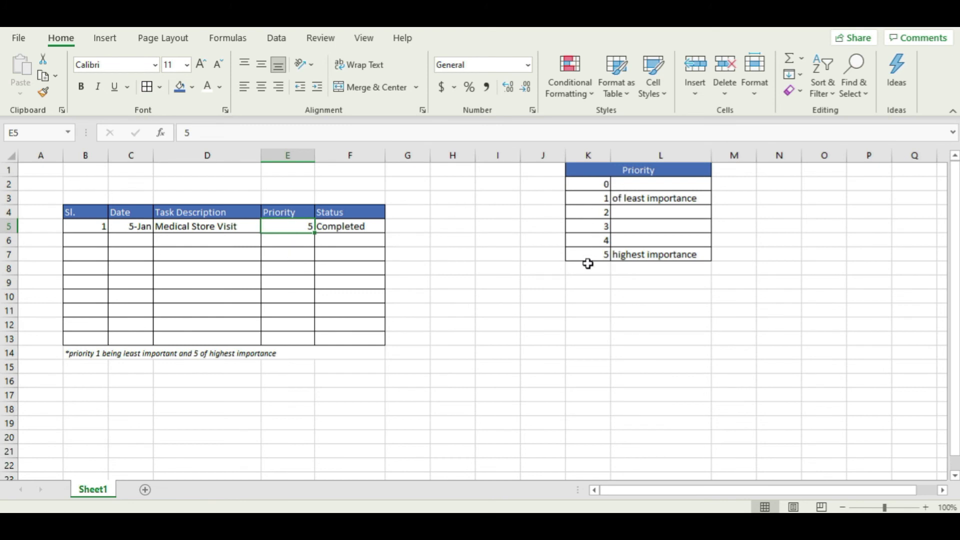
click(574, 321)
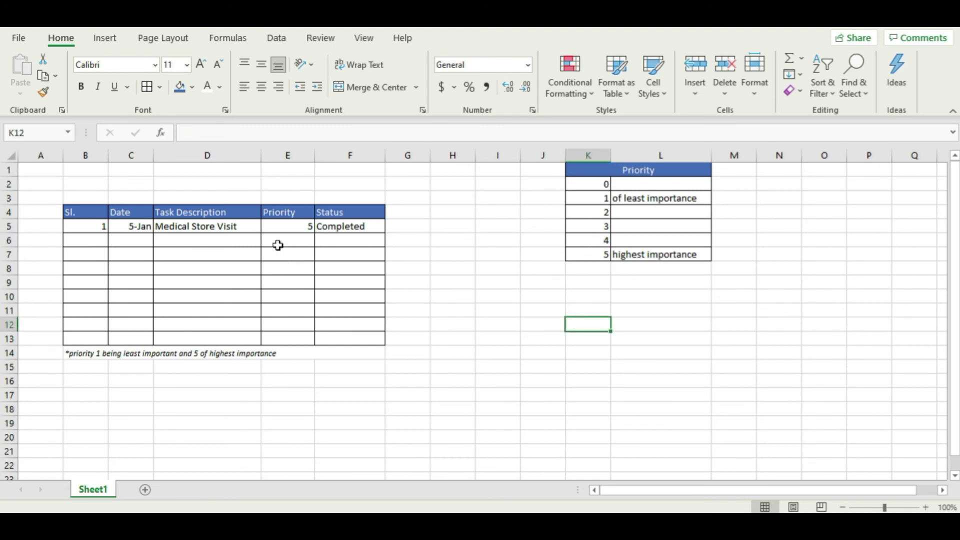
Add list data validation to the Priority cells E5:E13, using the legend values in K2:K7 as the source
click(294, 224)
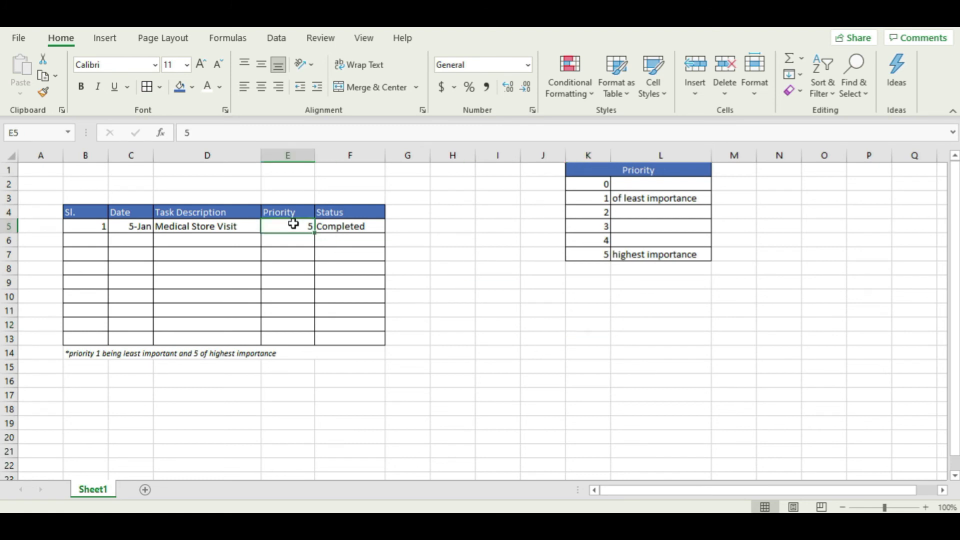
mouse_move(294, 224)
mouse_down()
mouse_move(294, 333)
mouse_move(275, 223)
mouse_move(297, 340)
mouse_up()
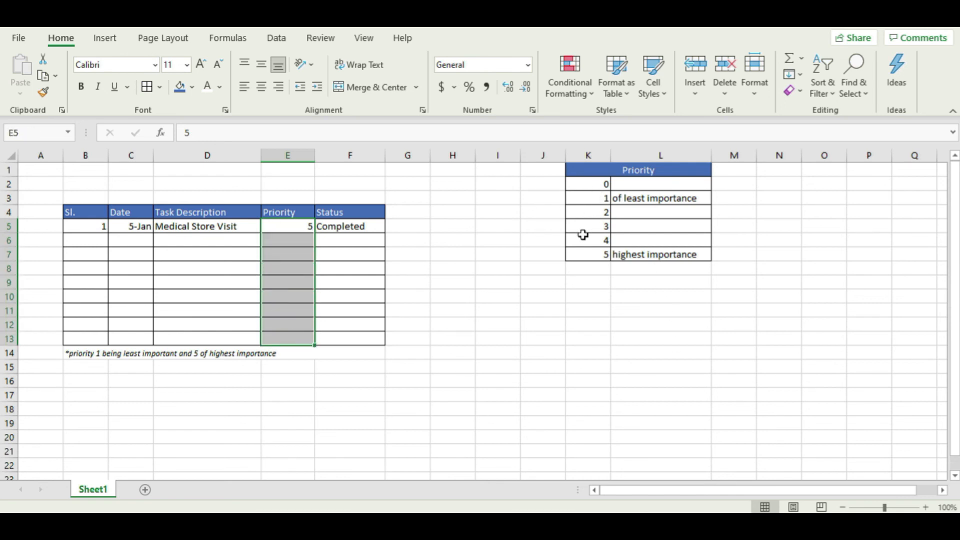
click(276, 39)
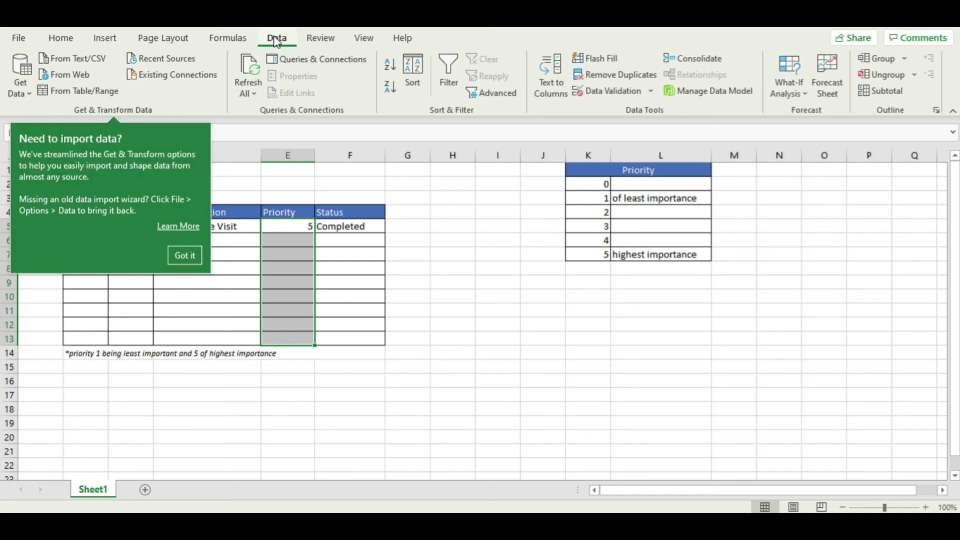
click(652, 91)
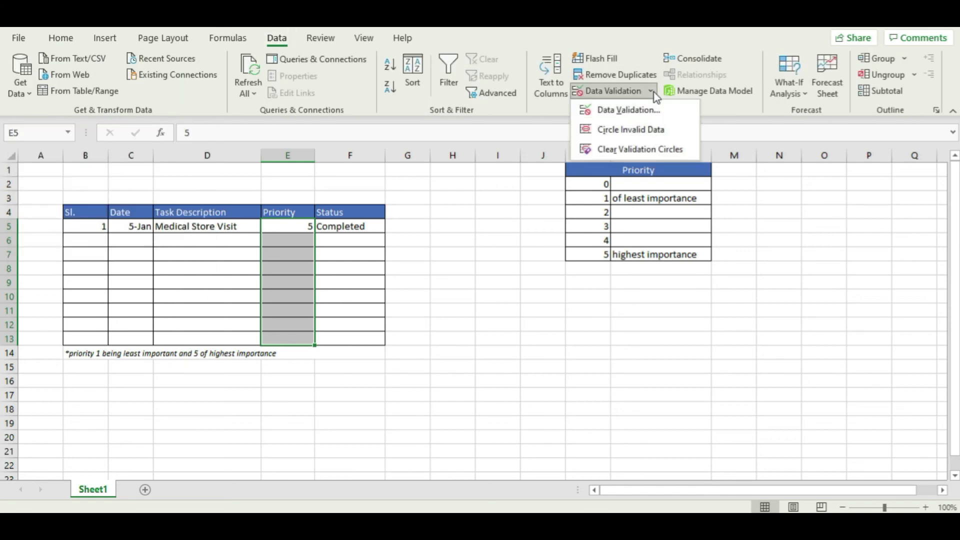
click(548, 111)
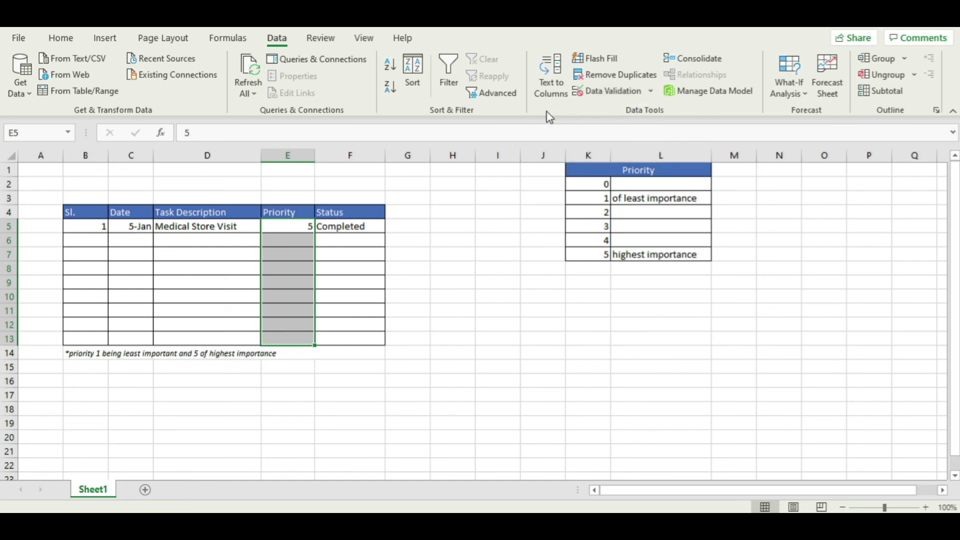
click(651, 91)
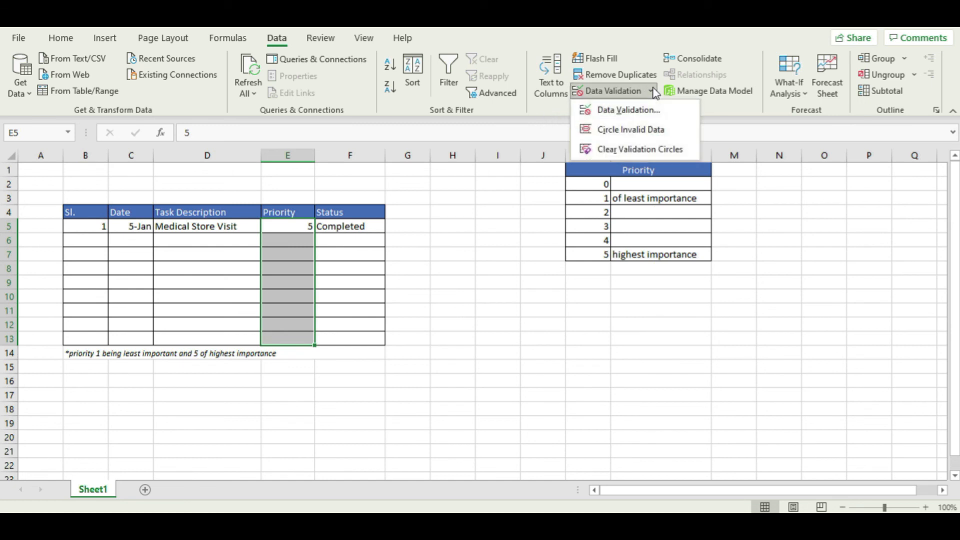
click(629, 110)
drag(341, 249, 585, 286)
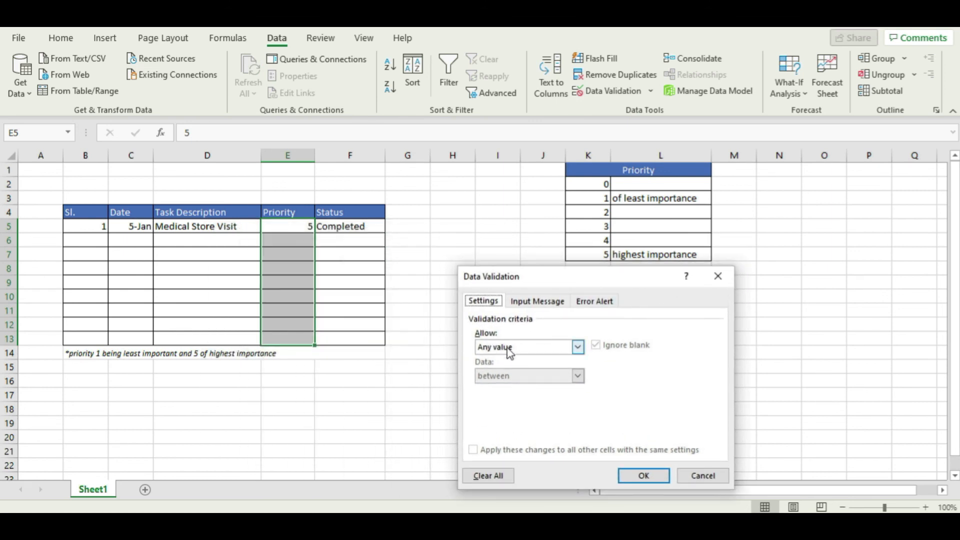
click(578, 347)
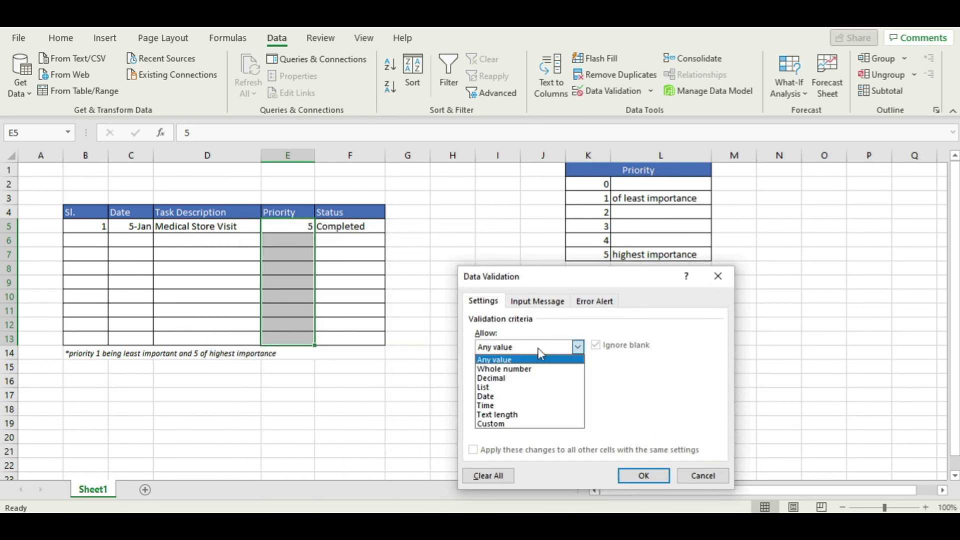
click(531, 388)
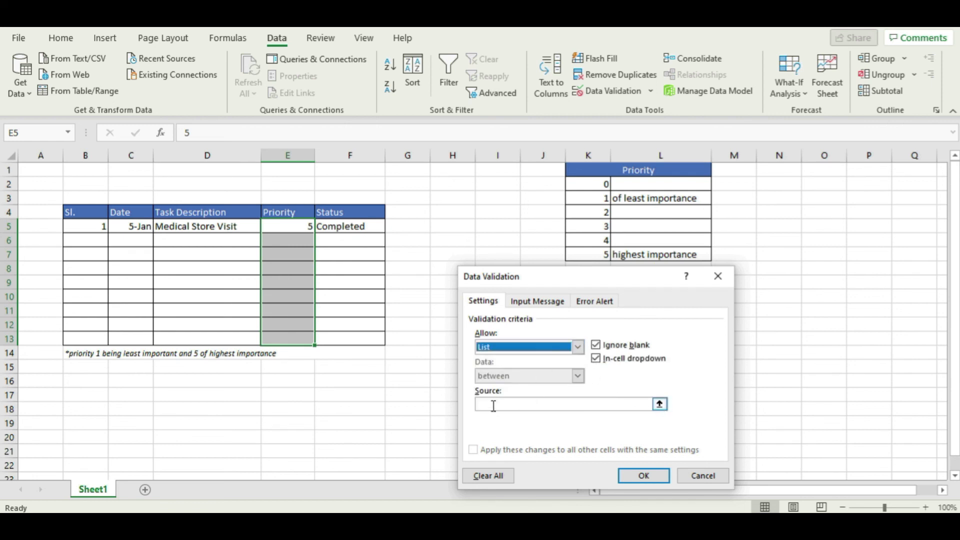
click(660, 404)
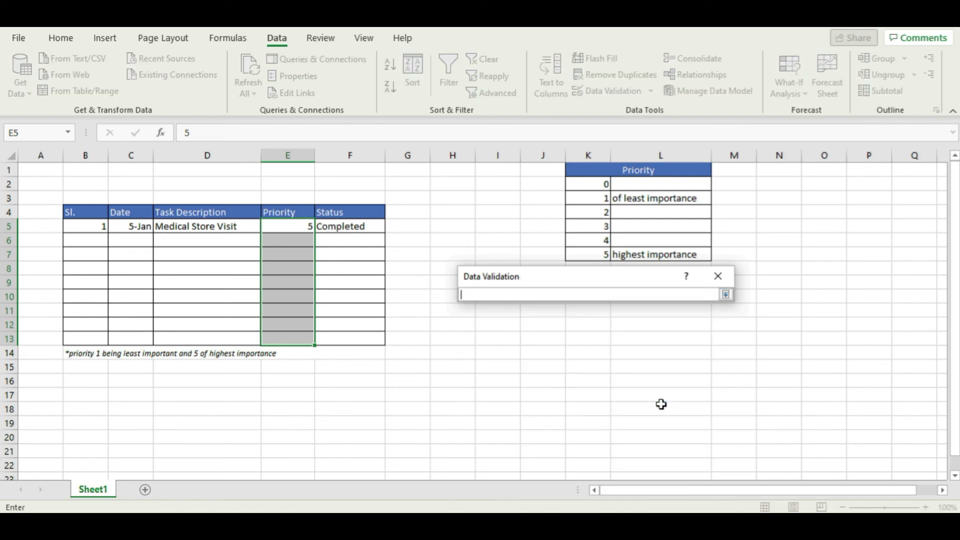
drag(596, 181, 594, 255)
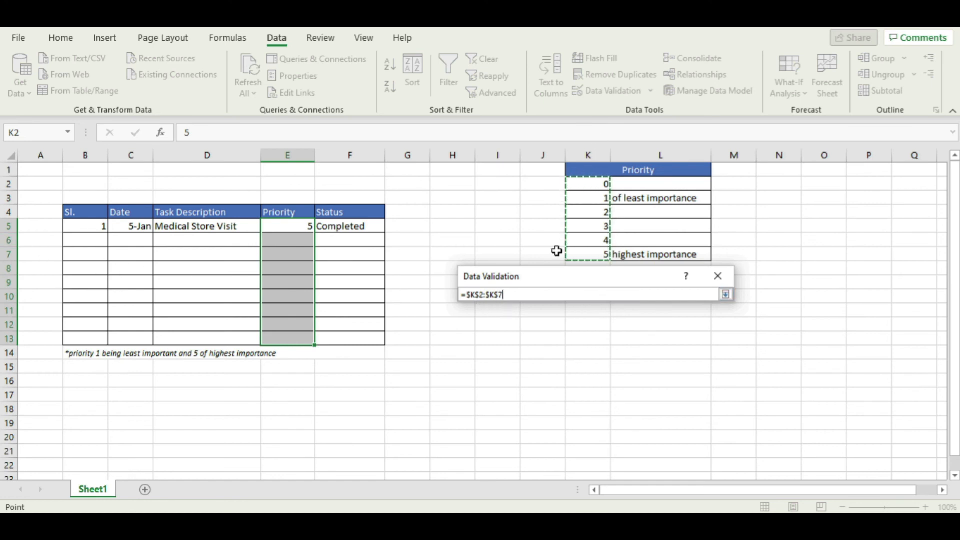
click(729, 298)
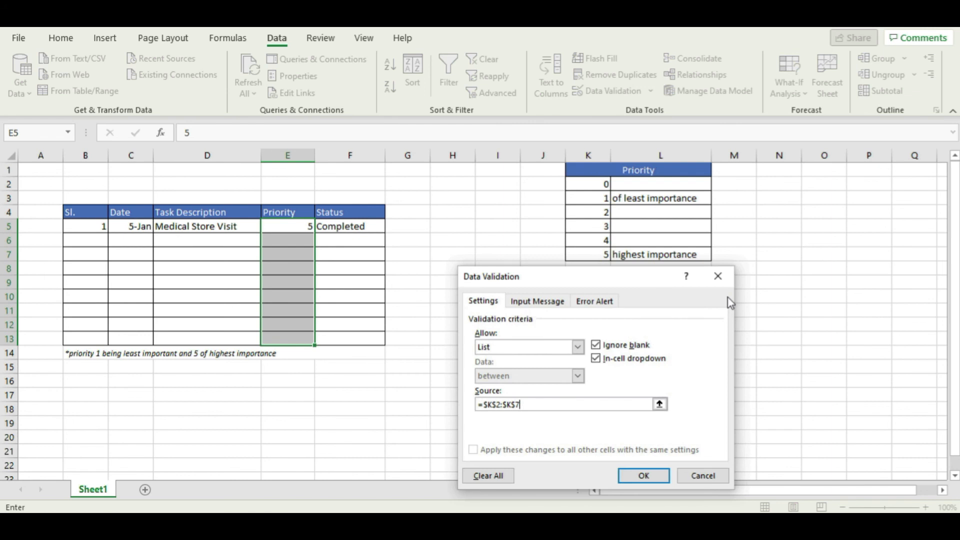
click(644, 475)
click(532, 351)
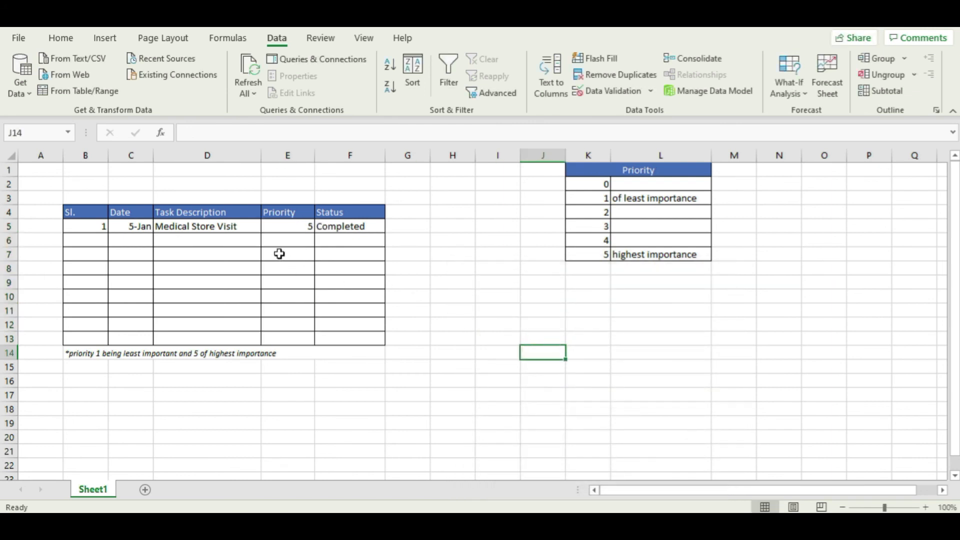
Check the Priority cells between E6 and E13 for in-cell dropdowns
click(299, 239)
click(303, 253)
click(300, 281)
click(295, 297)
click(293, 325)
click(296, 338)
click(293, 269)
Try the Priority dropdowns by choosing 2 in E6 and 5 in E7
click(303, 241)
click(322, 241)
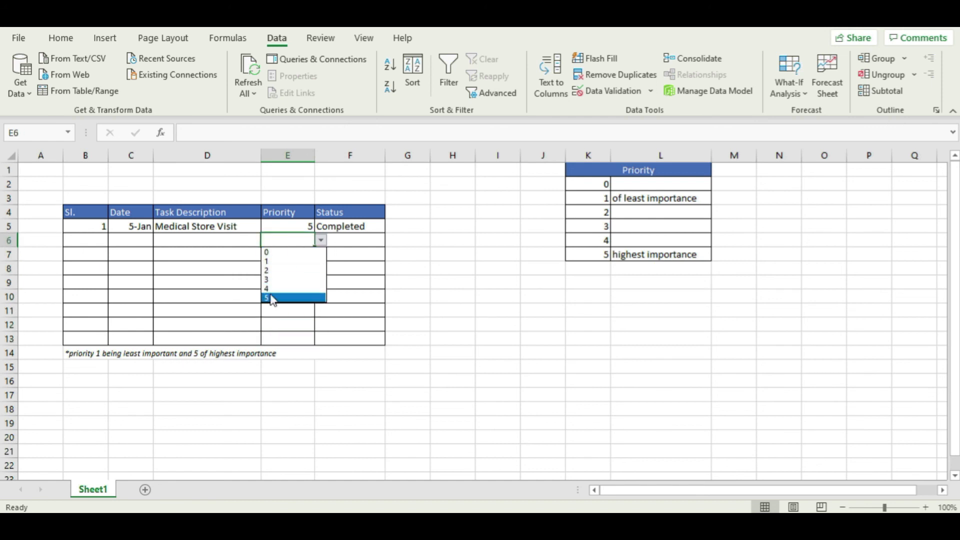
click(279, 270)
click(311, 309)
click(301, 264)
click(321, 254)
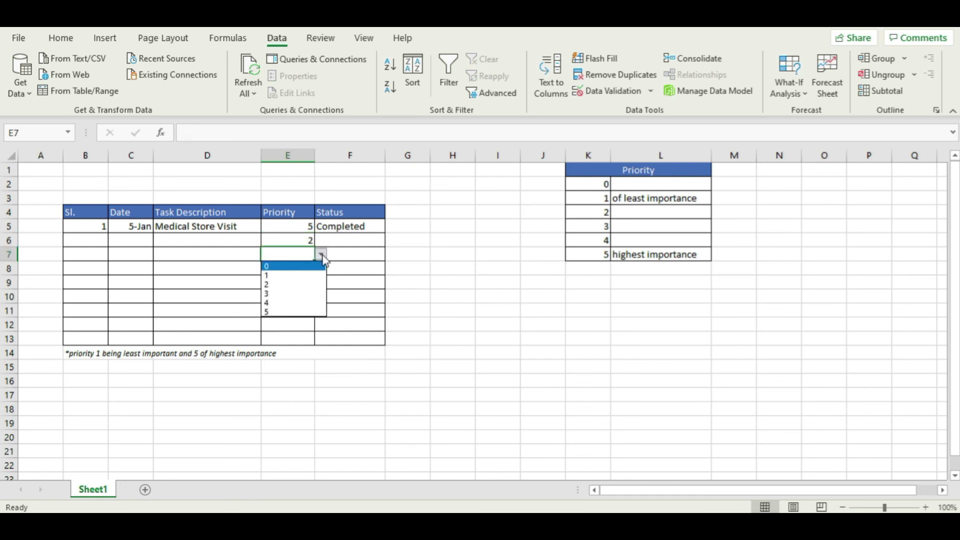
click(315, 308)
click(293, 295)
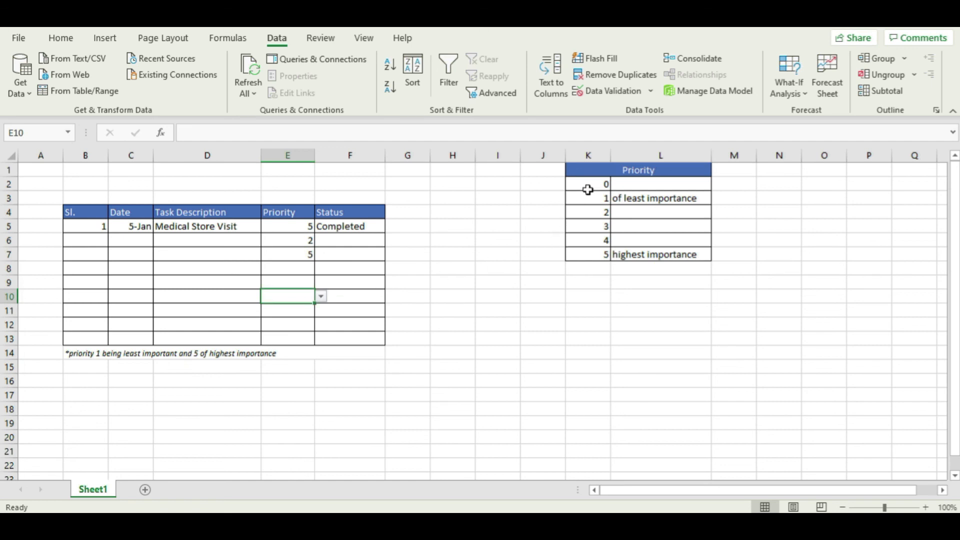
Clear the trial priority values from E6:E7
click(285, 265)
drag(302, 241, 304, 256)
key(Delete)
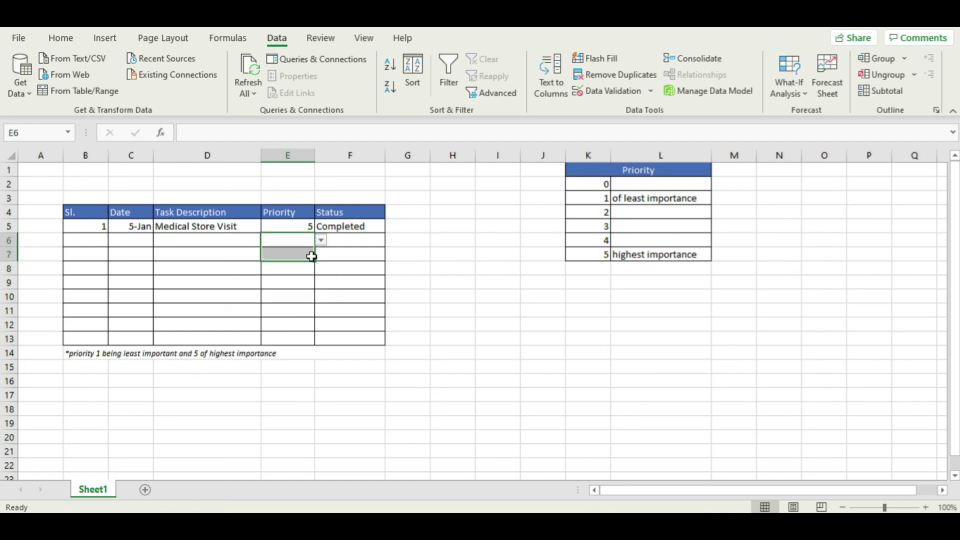
click(339, 273)
Create a list in N1:N4 with the heading Status and the entries Not Started, In Progress and Completed
click(353, 229)
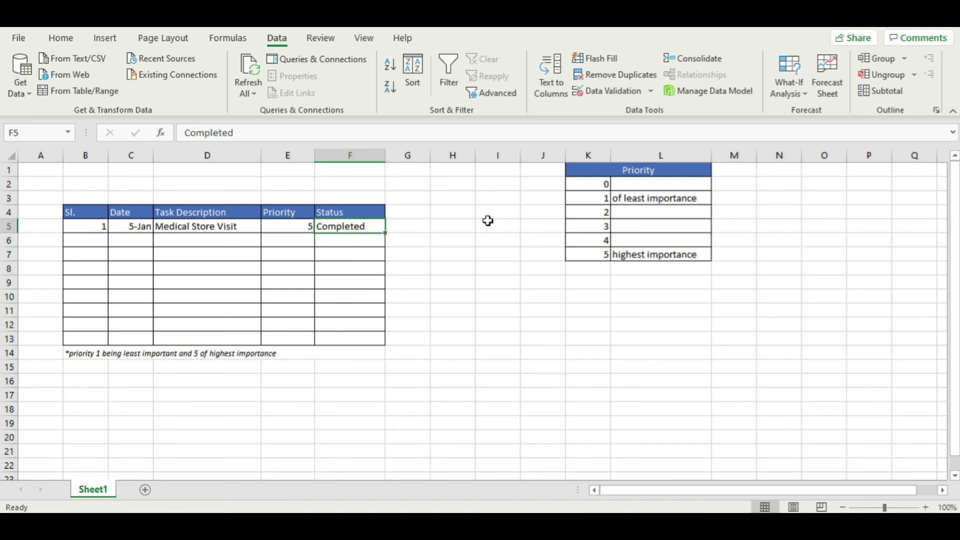
click(781, 171)
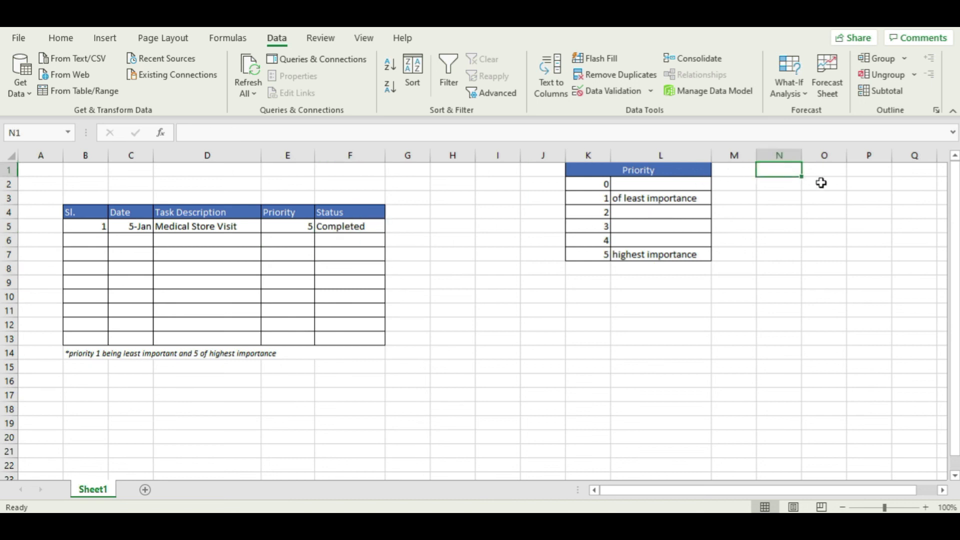
text(Stat)
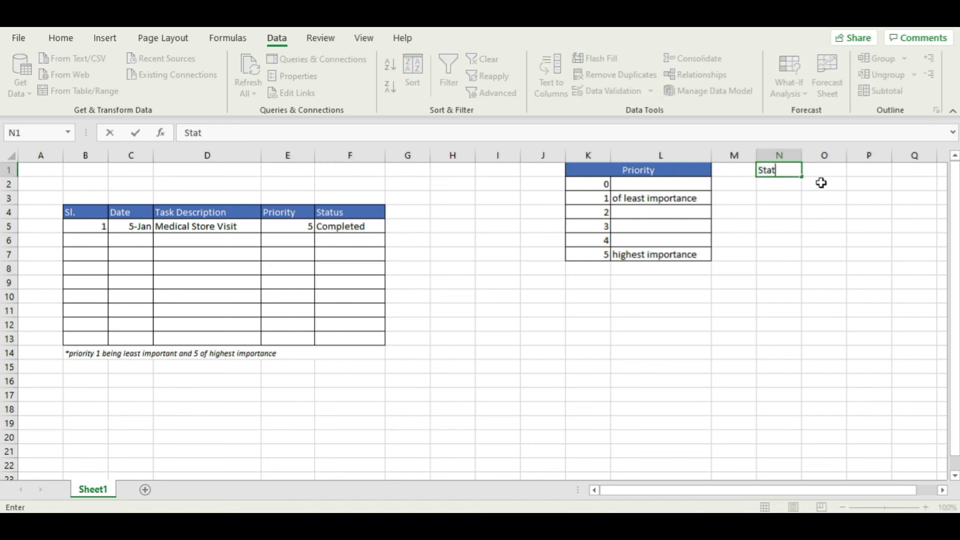
text(us)
key(Return)
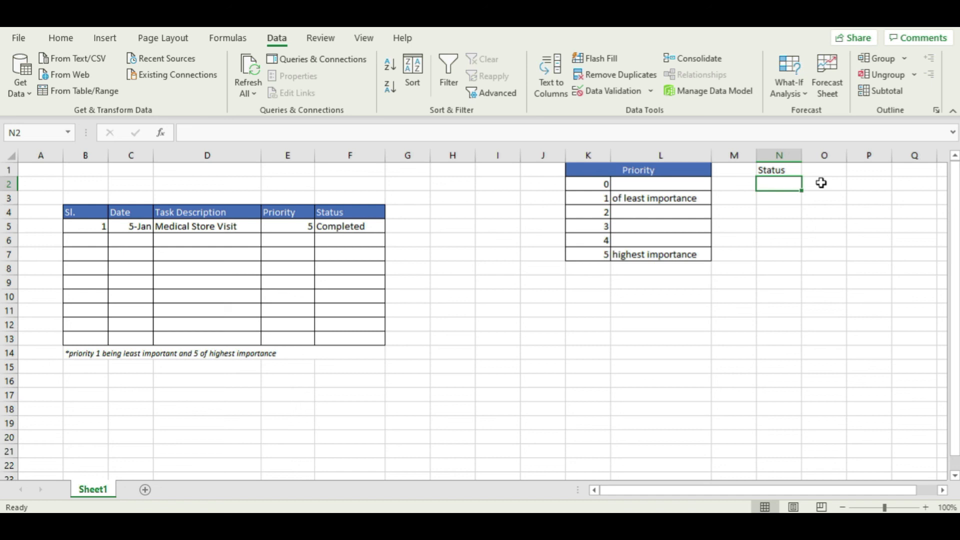
text(Not Started)
key(Return)
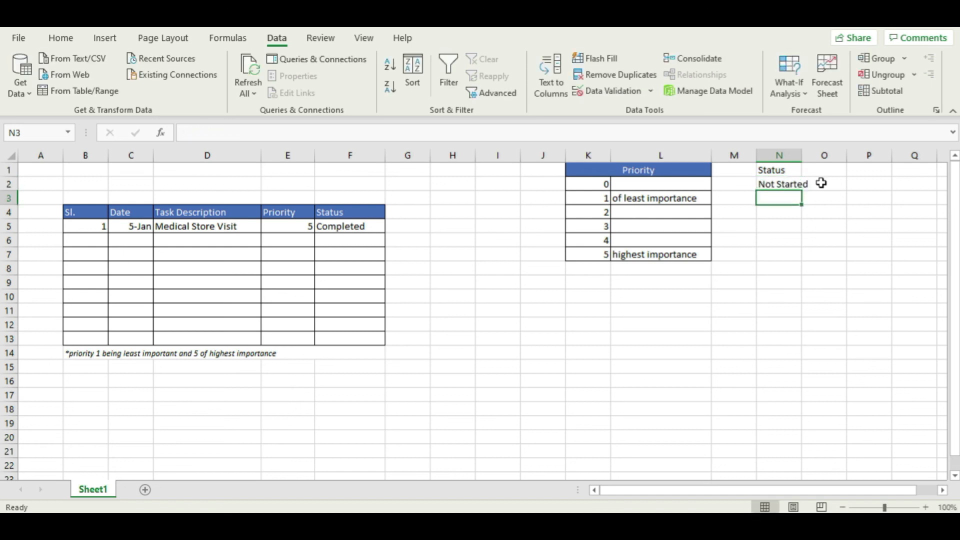
text(In Progress)
key(Return)
text(Completed)
key(Return)
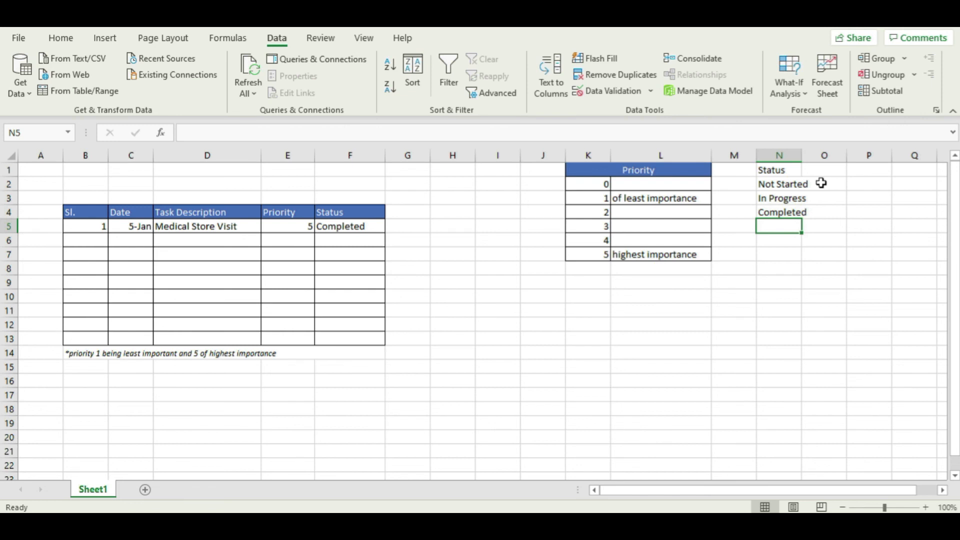
Autofit column N to its entries and apply All Borders to the status list N1:N4
double_click(800, 155)
drag(795, 167, 798, 213)
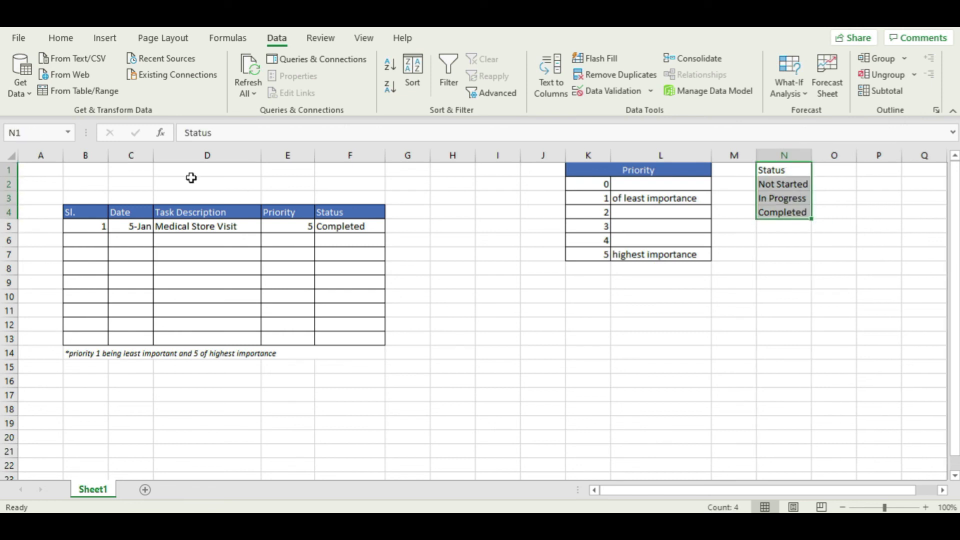
click(61, 38)
Format the Status heading in N1 with a blue fill and white font like the other table headers
click(755, 170)
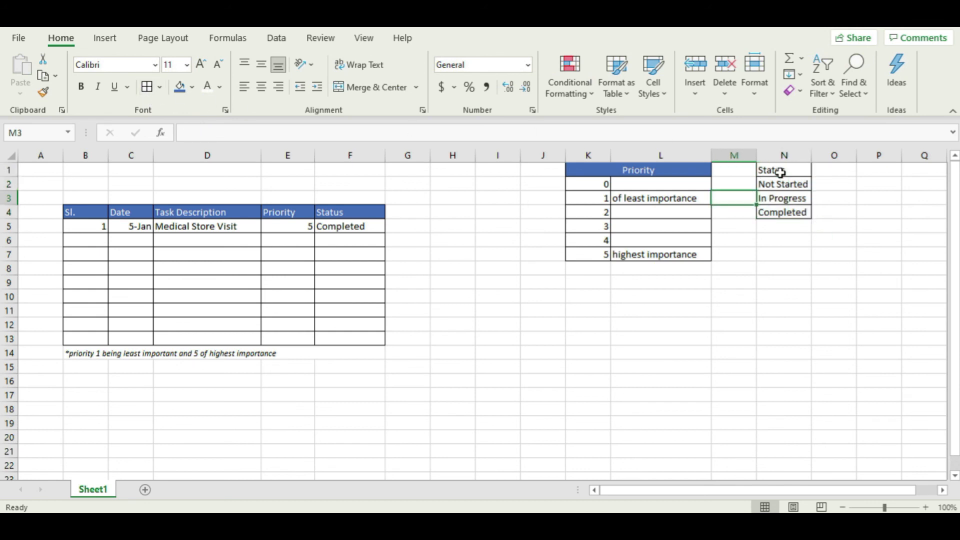
click(179, 87)
click(207, 87)
click(588, 310)
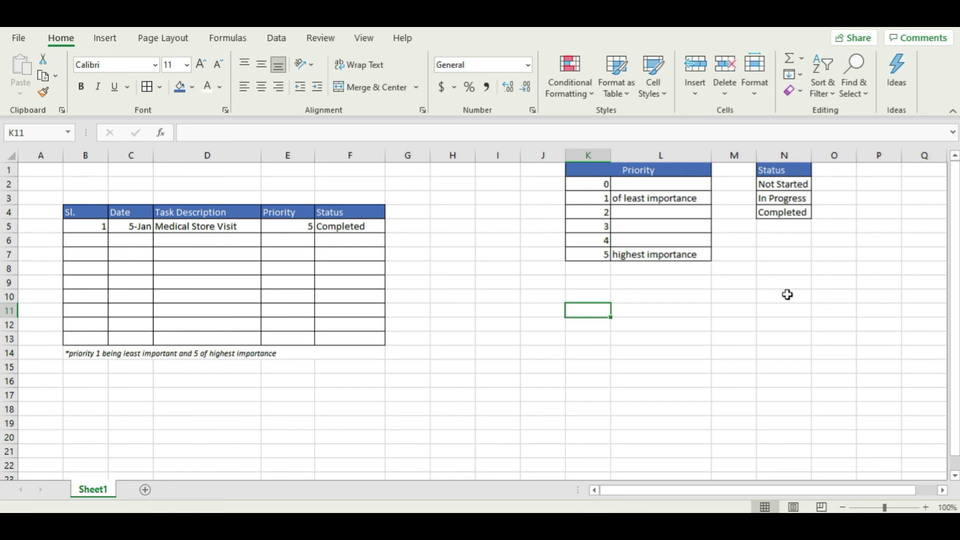
click(785, 309)
Add list data validation to the Status cells F5:F13, using the status options in N2:N4 as the source
drag(358, 225, 358, 335)
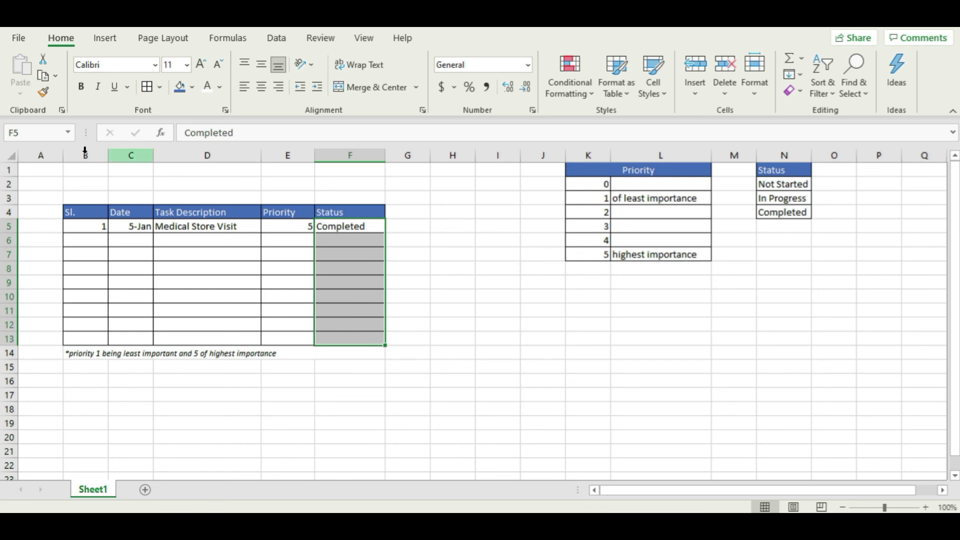
click(278, 42)
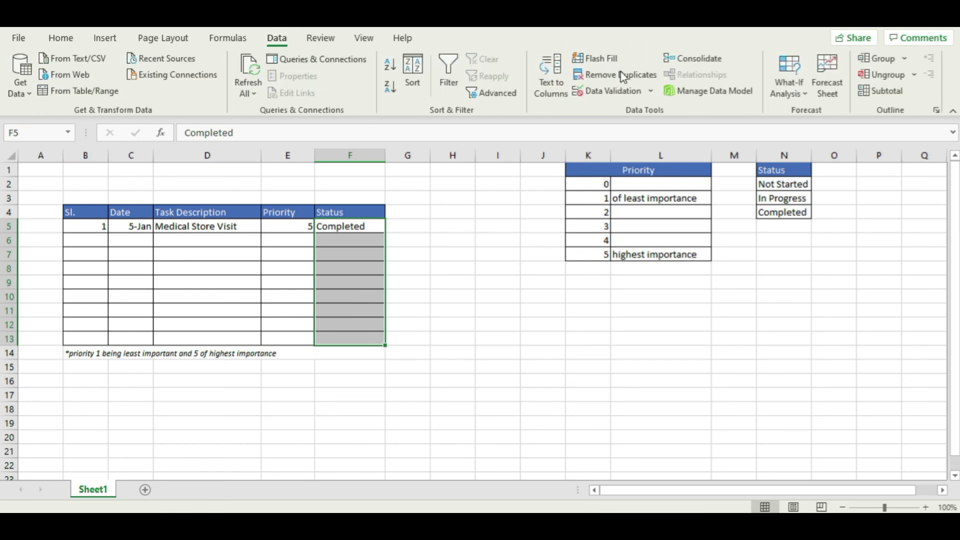
click(651, 91)
click(623, 109)
click(541, 348)
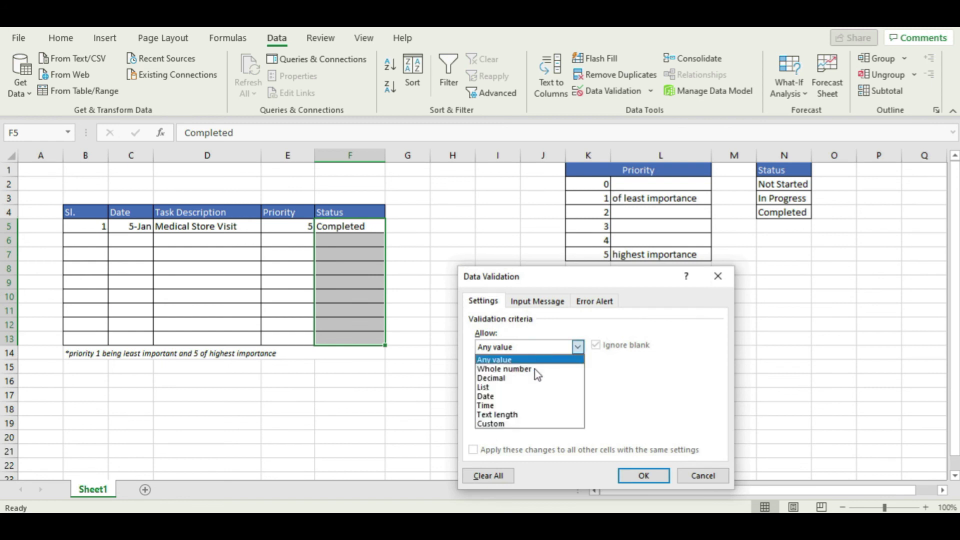
click(538, 394)
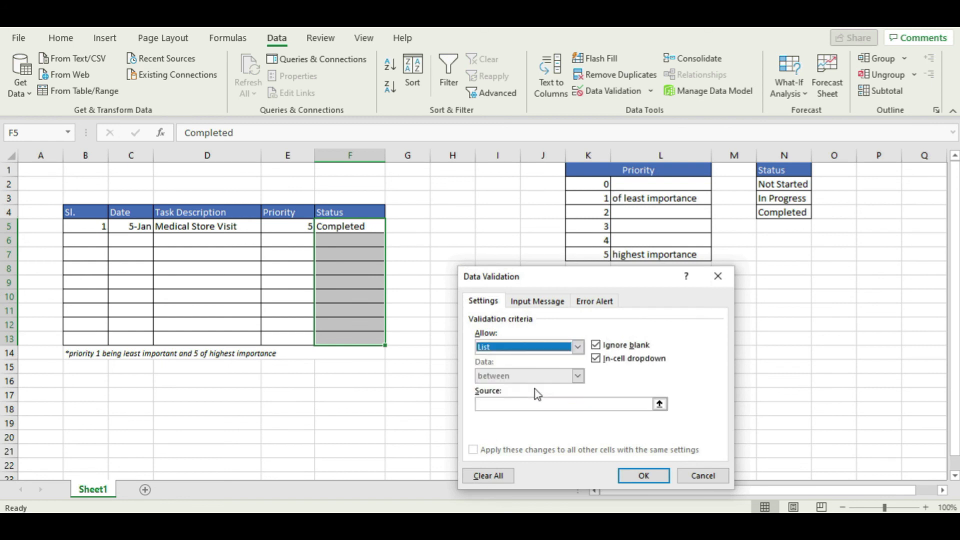
click(660, 404)
drag(783, 185, 786, 212)
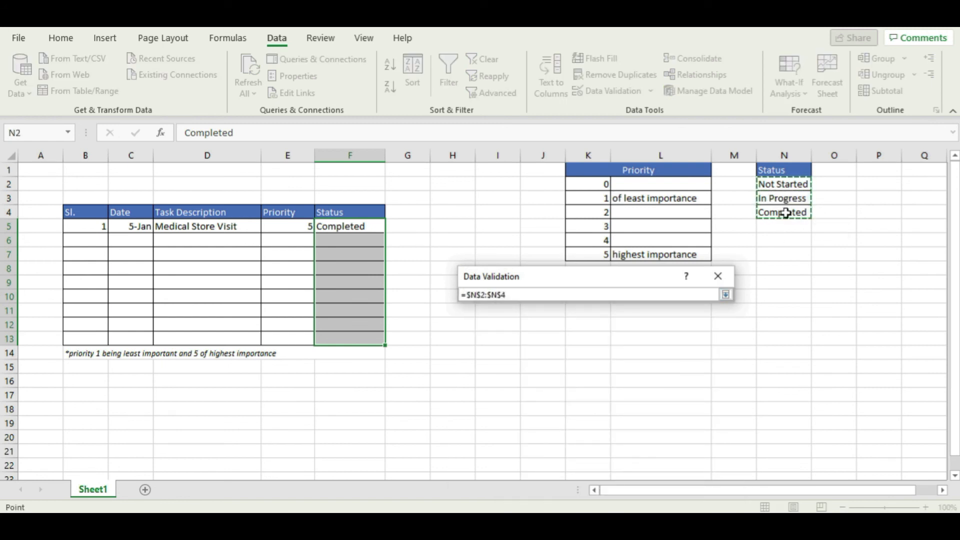
click(726, 295)
click(654, 476)
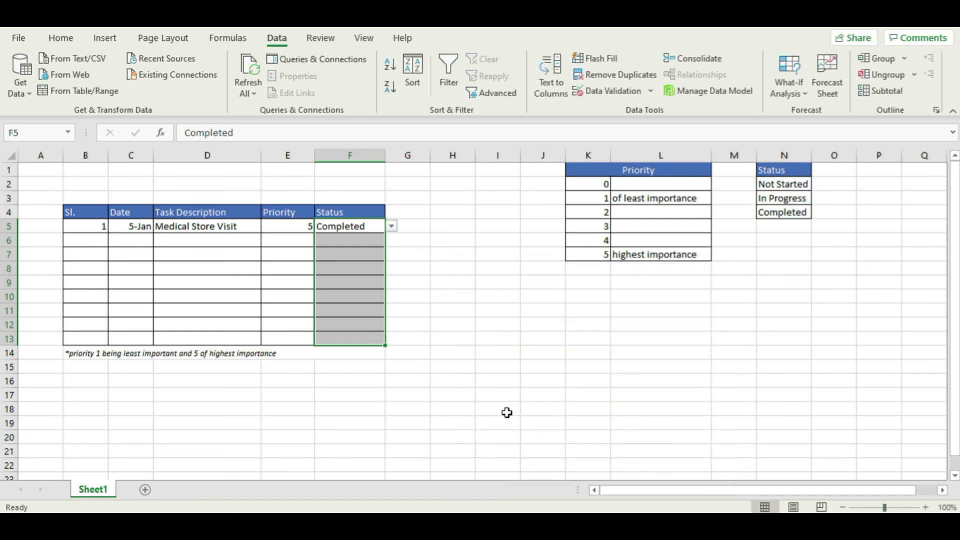